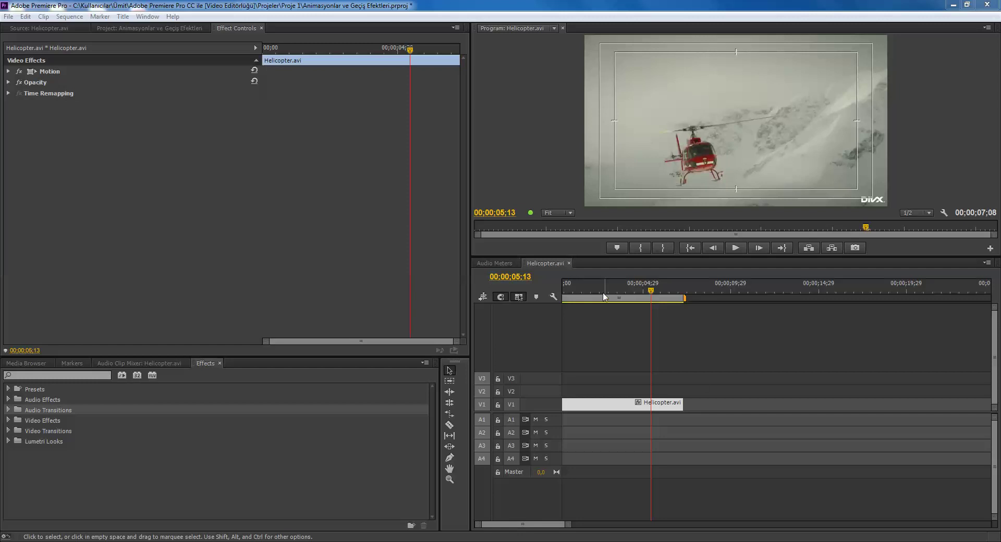
Park the playhead at 00;00;02;06 on the helicopter clip and select the Video Effects category
{"action": "left_click_drag", "start_coordinate": [597, 297], "coordinate": [592, 297]}
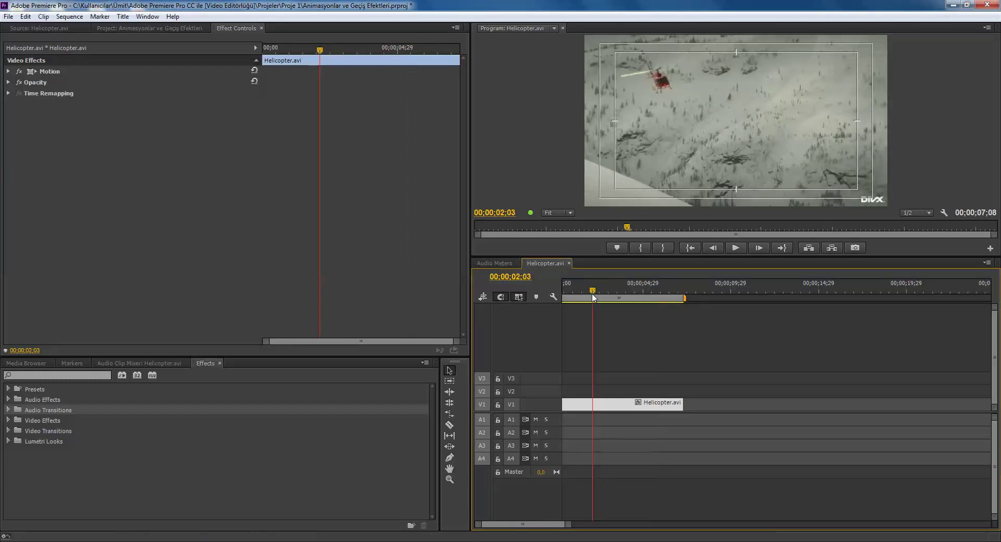
{"action": "key", "text": "Right"}
{"action": "key", "text": "Right"}
{"action": "key", "text": "Right"}
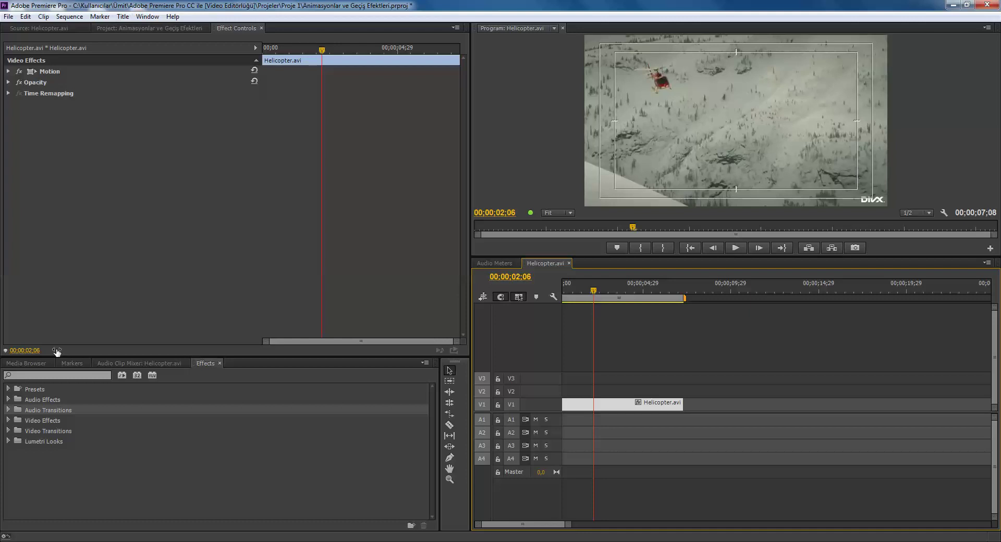
{"action": "left_click", "coordinate": [63, 423]}
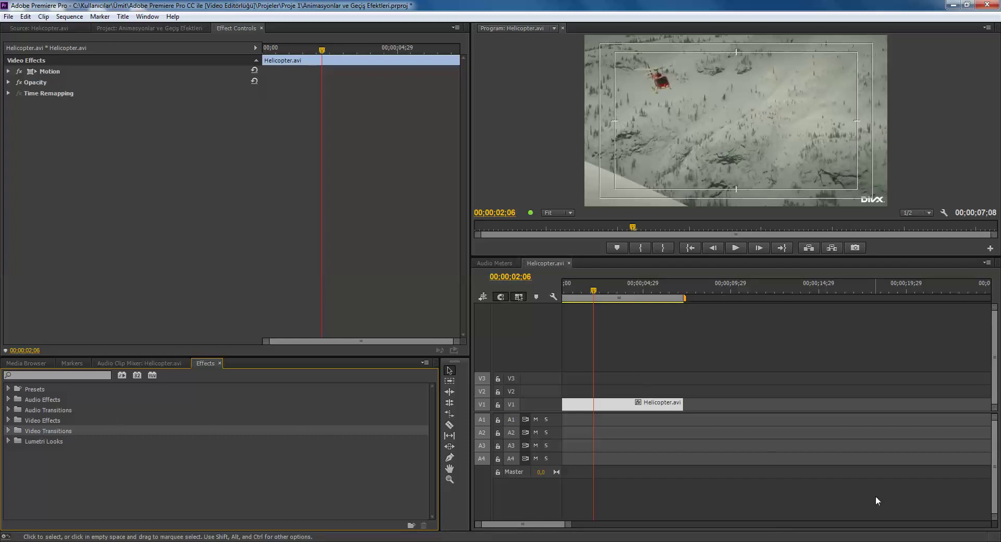
Select the Video Transitions category in the Effects panel, then make the timeline active
{"action": "left_click", "coordinate": [82, 421]}
{"action": "left_click", "coordinate": [71, 434]}
{"action": "left_click", "coordinate": [620, 408]}
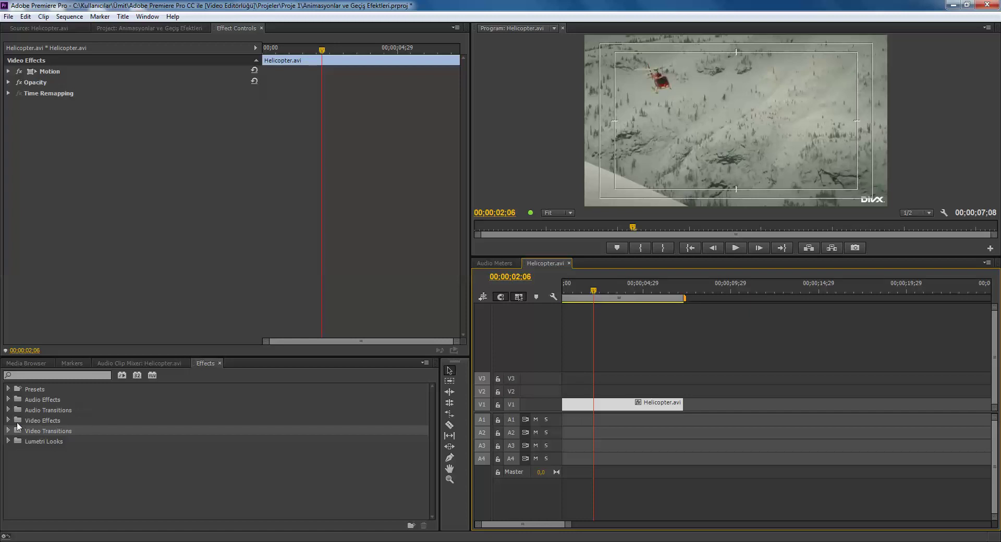
Expand Video Transitions and browse the 3D Motion, Dissolve and Iris groups
{"action": "left_click", "coordinate": [8, 432]}
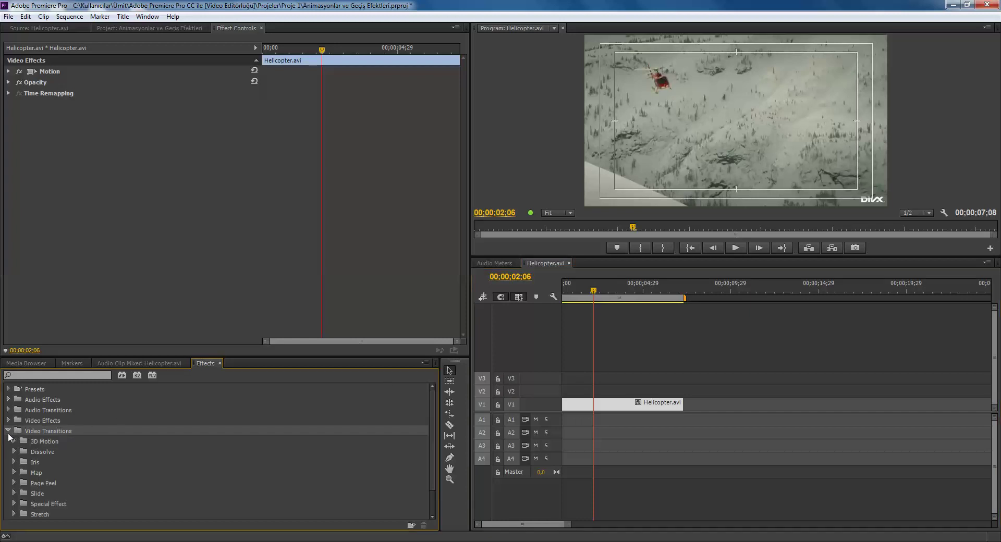
{"action": "scroll", "coordinate": [47, 456], "scroll_direction": "down", "scroll_amount": 3}
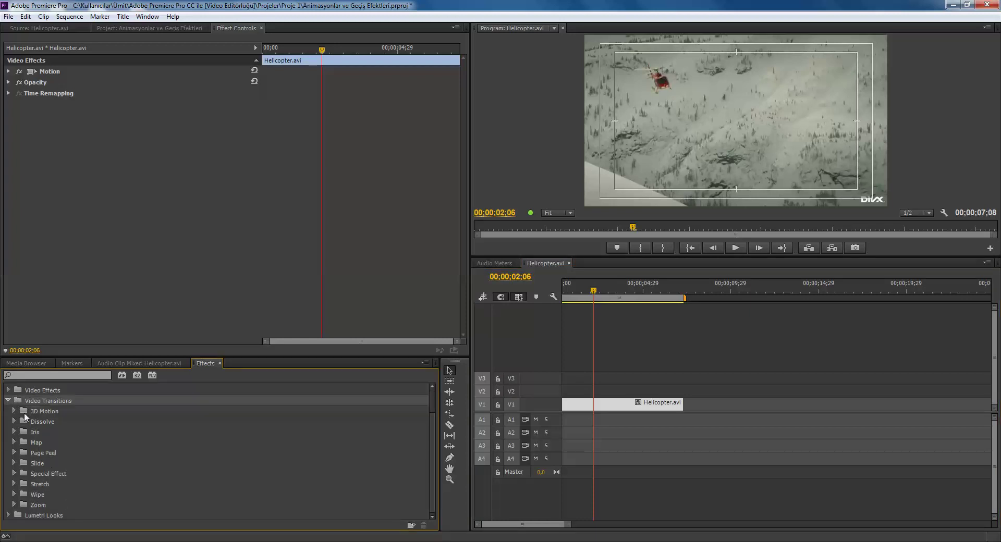
{"action": "left_click", "coordinate": [31, 411]}
{"action": "left_click", "coordinate": [48, 423]}
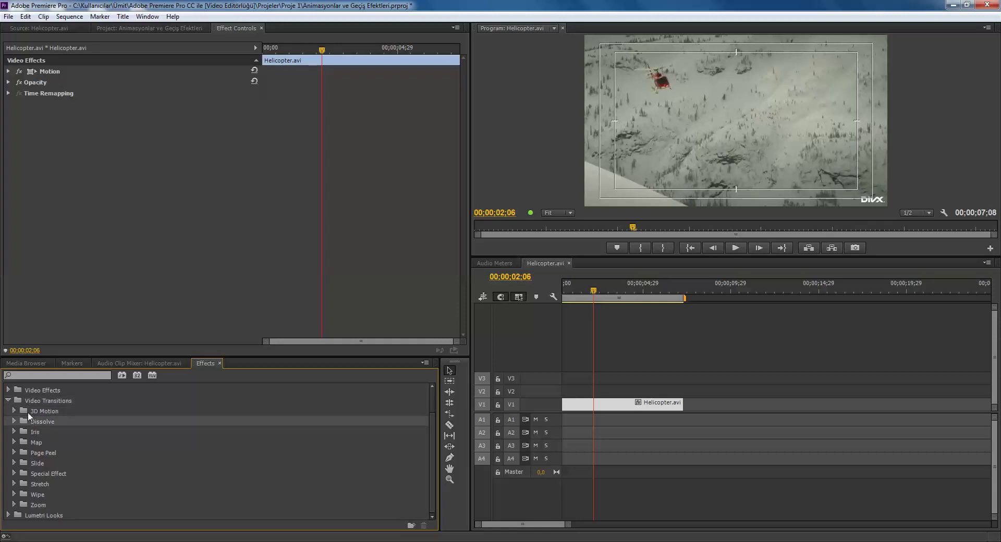
{"action": "left_click", "coordinate": [30, 433]}
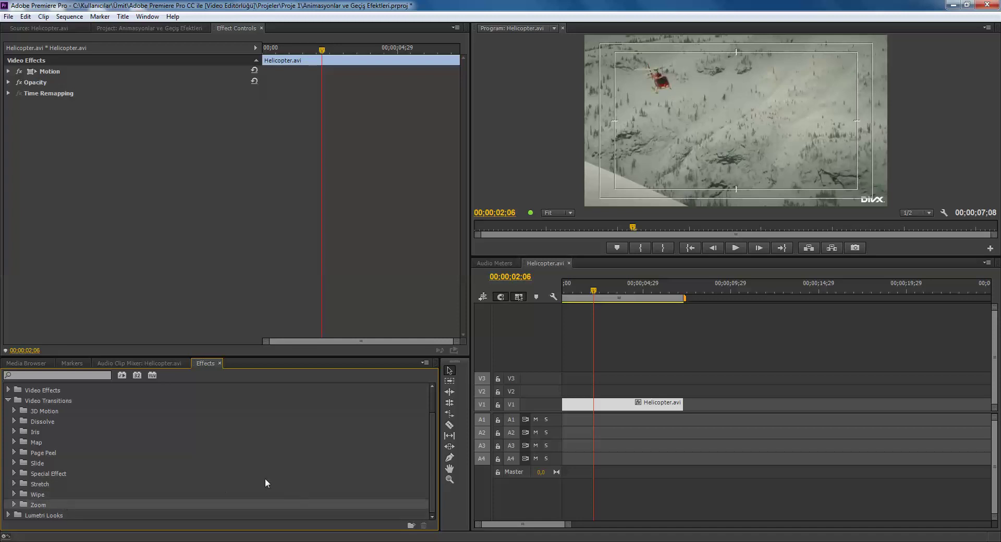
Expand 3D Motion and razor the helicopter clip on V1 at 00;00;02;06
{"action": "left_click", "coordinate": [14, 411]}
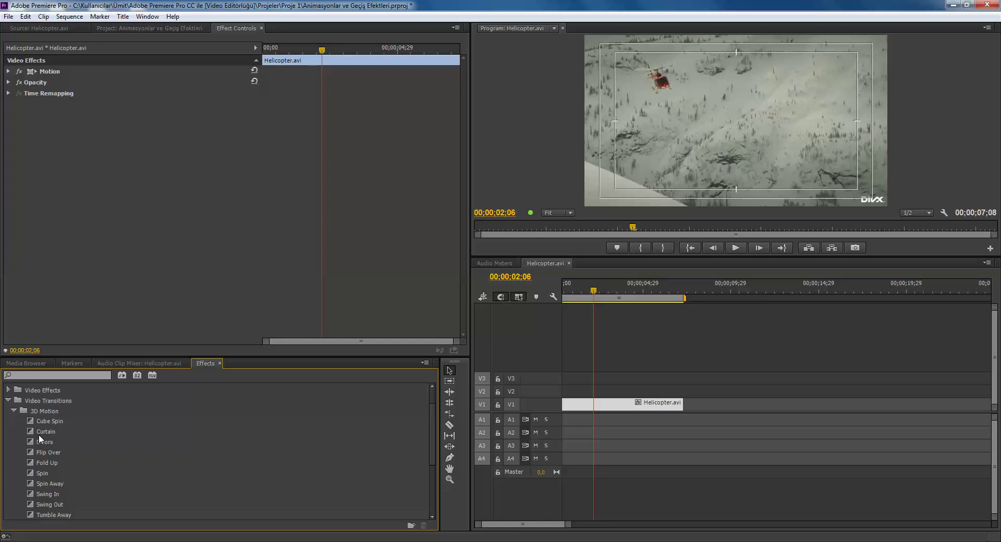
{"action": "left_click_drag", "start_coordinate": [568, 524], "coordinate": [531, 525]}
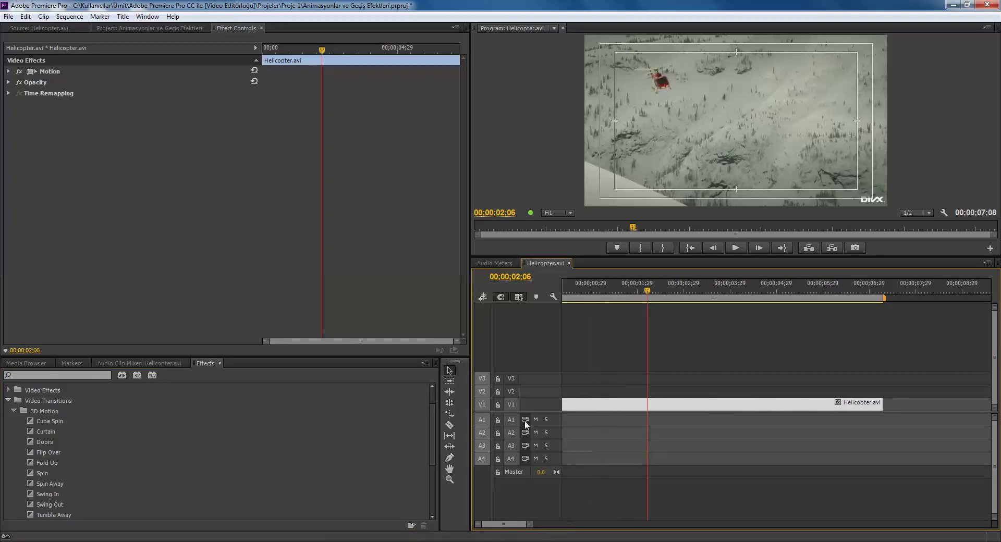
{"action": "left_click", "coordinate": [648, 402]}
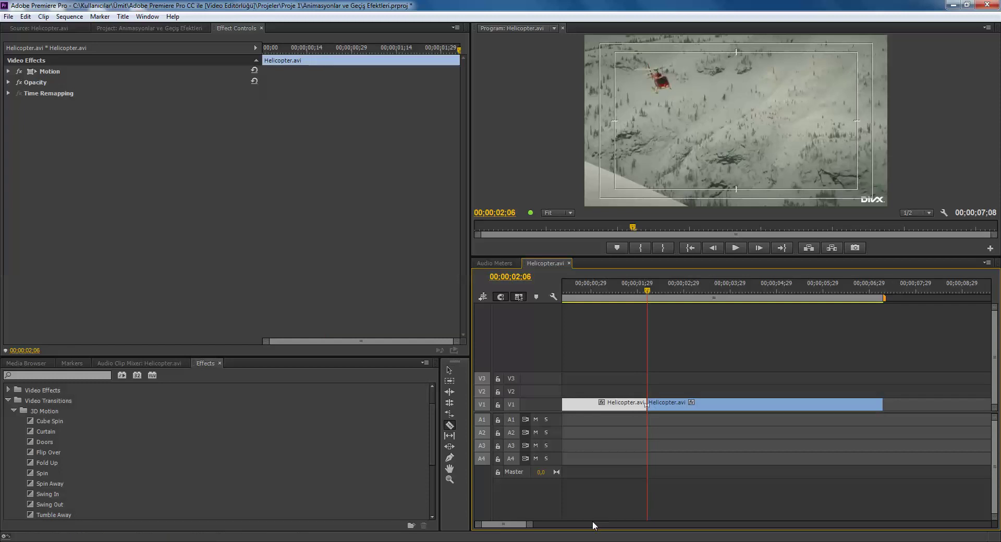
{"action": "key", "text": "v"}
Place a Cube Spin transition on the cut and scrub through its start
{"action": "left_click", "coordinate": [45, 438]}
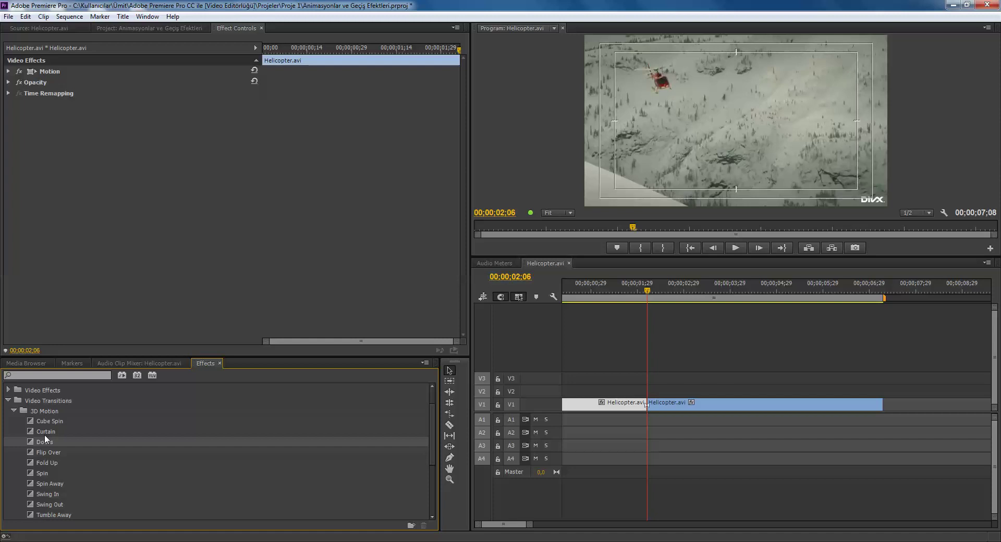
{"action": "left_click_drag", "start_coordinate": [53, 421], "coordinate": [648, 405]}
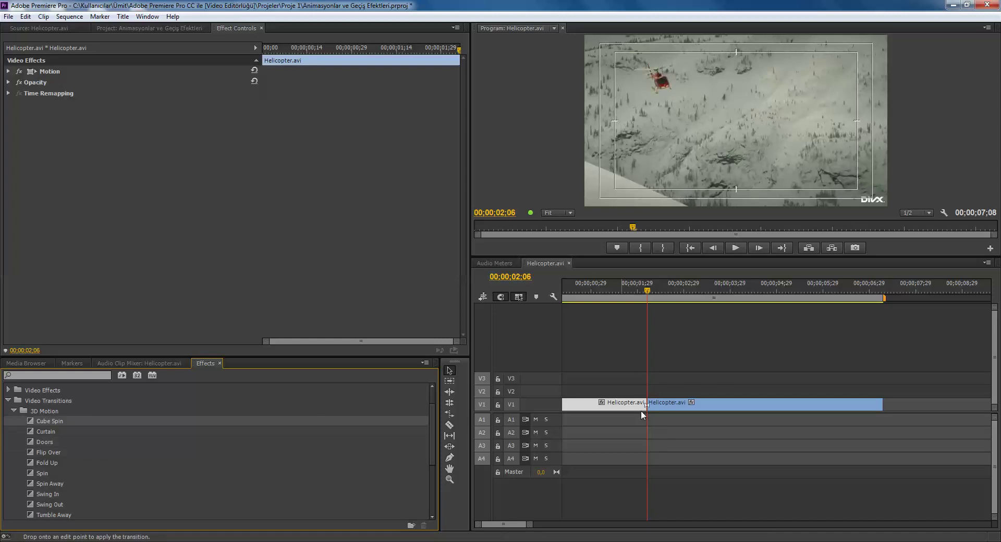
{"action": "left_click_drag", "start_coordinate": [647, 405], "coordinate": [646, 407]}
{"action": "mouse_move", "coordinate": [648, 407]}
{"action": "left_mouse_down"}
{"action": "mouse_move", "coordinate": [668, 409]}
{"action": "mouse_move", "coordinate": [647, 406]}
{"action": "left_mouse_up"}
{"action": "left_click_drag", "start_coordinate": [648, 407], "coordinate": [647, 406]}
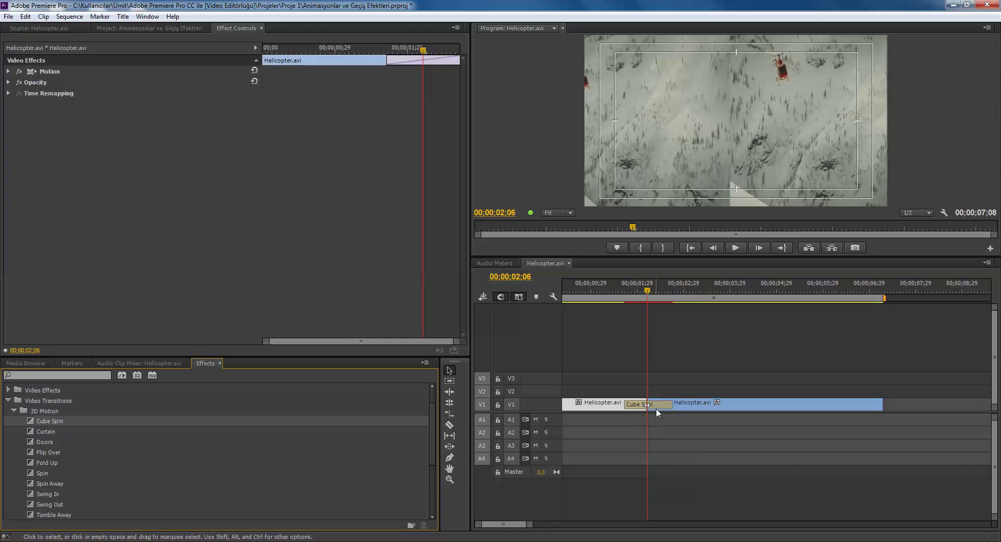
{"action": "left_click", "coordinate": [622, 292]}
{"action": "mouse_move", "coordinate": [621, 294]}
{"action": "left_mouse_down"}
{"action": "mouse_move", "coordinate": [587, 305]}
{"action": "mouse_move", "coordinate": [649, 323]}
{"action": "mouse_move", "coordinate": [645, 333]}
{"action": "left_mouse_up"}
Trim the second clip's start to remove Cube Spin, close the gap, and review the cut
{"action": "key", "text": "Up"}
{"action": "left_click", "coordinate": [648, 400]}
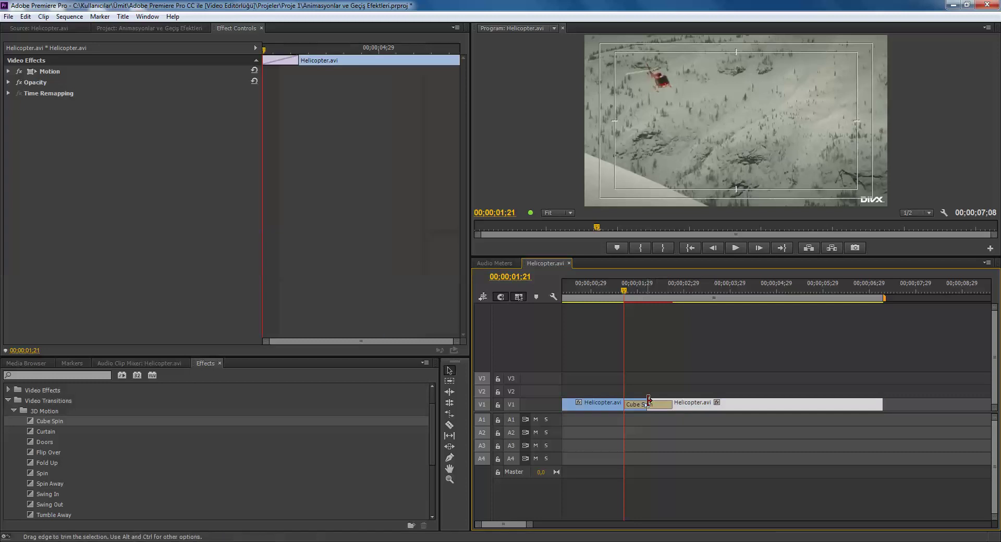
{"action": "left_click_drag", "start_coordinate": [648, 400], "coordinate": [747, 402]}
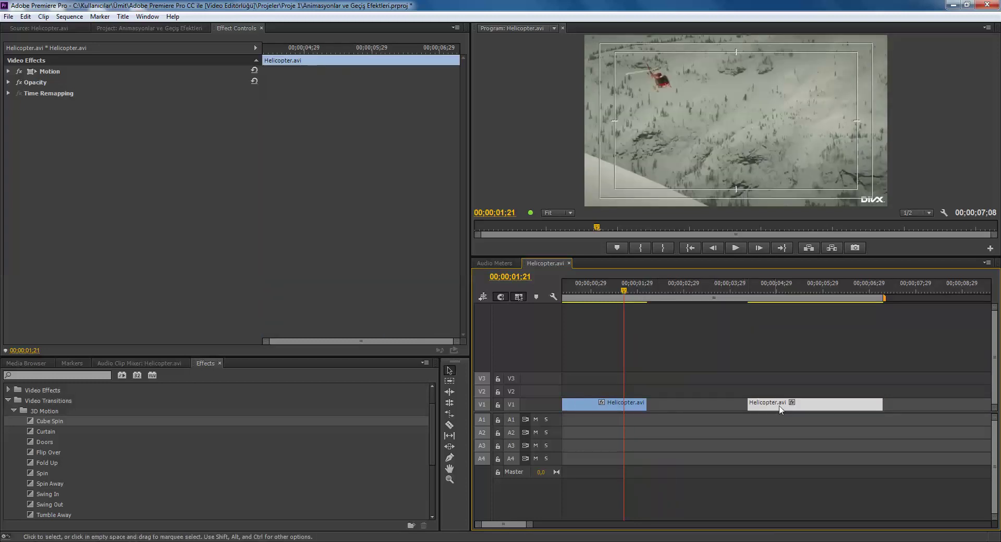
{"action": "left_click_drag", "start_coordinate": [776, 410], "coordinate": [675, 412]}
{"action": "left_click", "coordinate": [647, 286]}
{"action": "key", "text": "space"}
{"action": "key", "text": "j"}
{"action": "key", "text": "j"}
{"action": "key", "text": "l"}
{"action": "key", "text": "l"}
{"action": "key", "text": "l"}
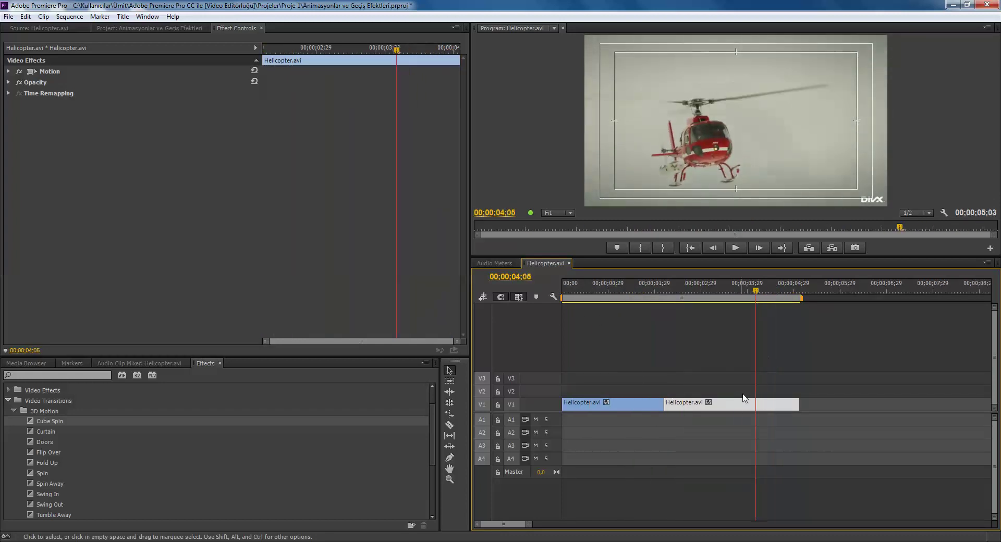
Cut at 00;00;04;05, delete the middle piece, close the gap, and park at 00;00;02;01
{"action": "key", "text": "c"}
{"action": "left_click", "coordinate": [755, 404]}
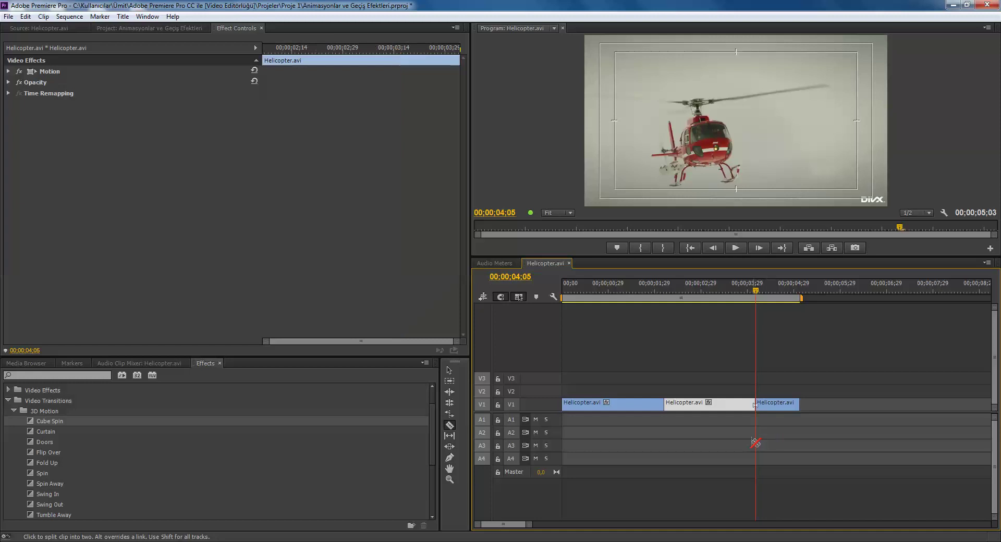
{"action": "key", "text": "v"}
{"action": "key", "text": "Delete"}
{"action": "left_click_drag", "start_coordinate": [781, 408], "coordinate": [689, 413]}
{"action": "left_click_drag", "start_coordinate": [655, 294], "coordinate": [664, 292]}
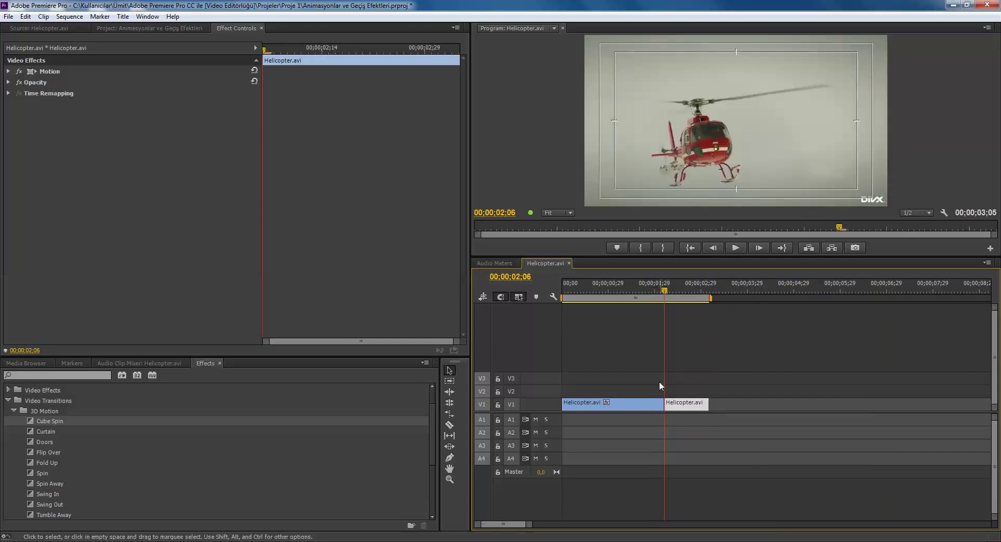
{"action": "left_click", "coordinate": [656, 292]}
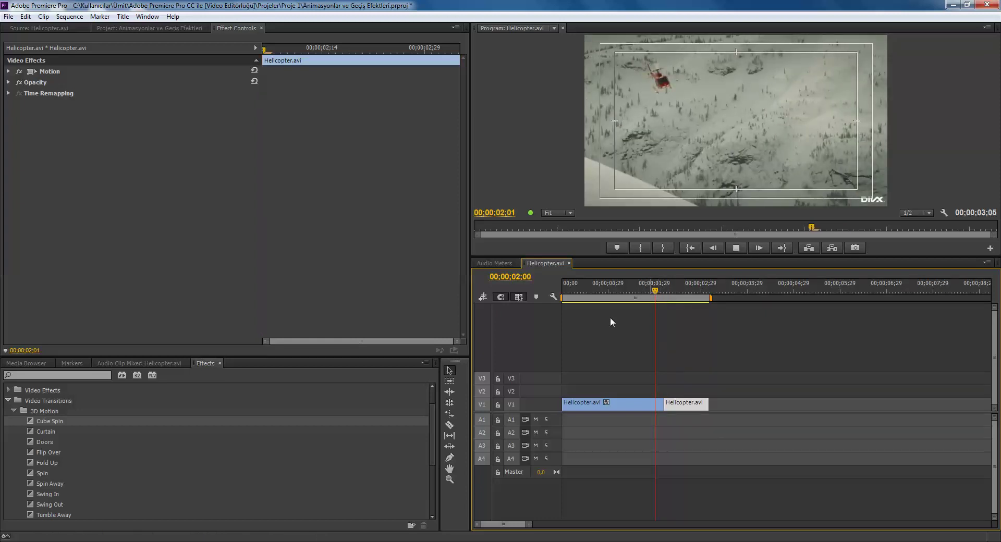
Apply Cube Spin at the cut between the shots and play it back
{"action": "key", "text": "space"}
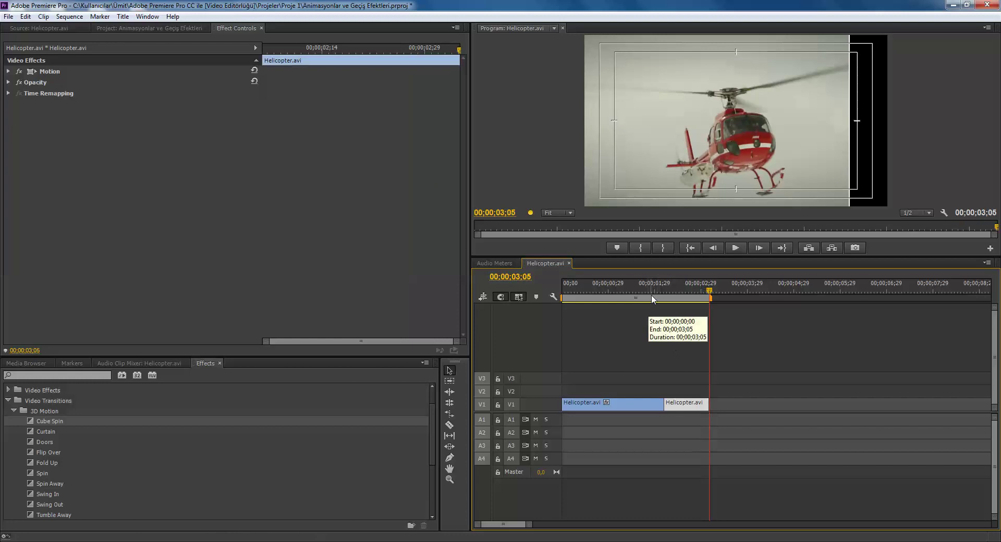
{"action": "left_click", "coordinate": [651, 298]}
{"action": "key", "text": "space"}
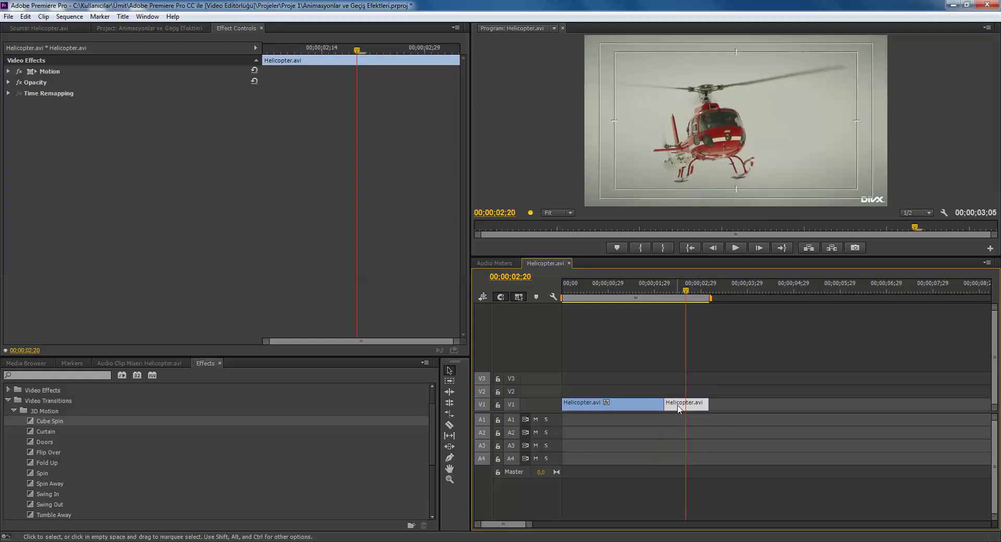
{"action": "left_click_drag", "start_coordinate": [53, 423], "coordinate": [665, 407]}
{"action": "left_click", "coordinate": [628, 294]}
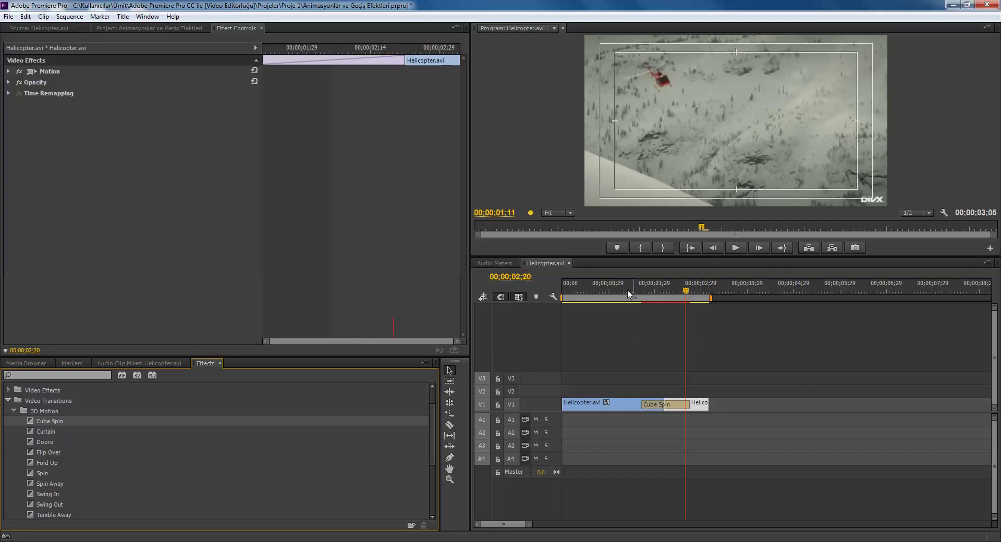
{"action": "key", "text": "space"}
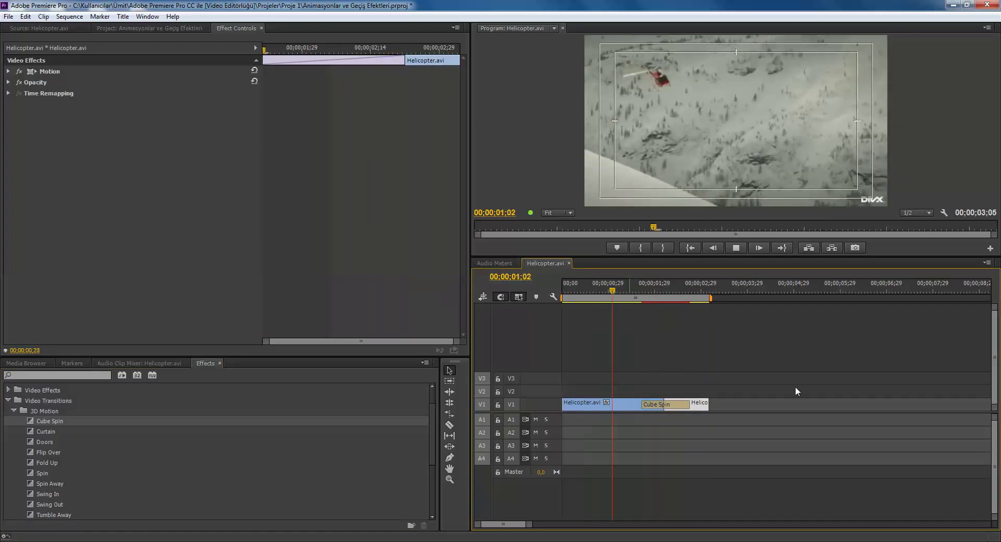
{"action": "key", "text": "space"}
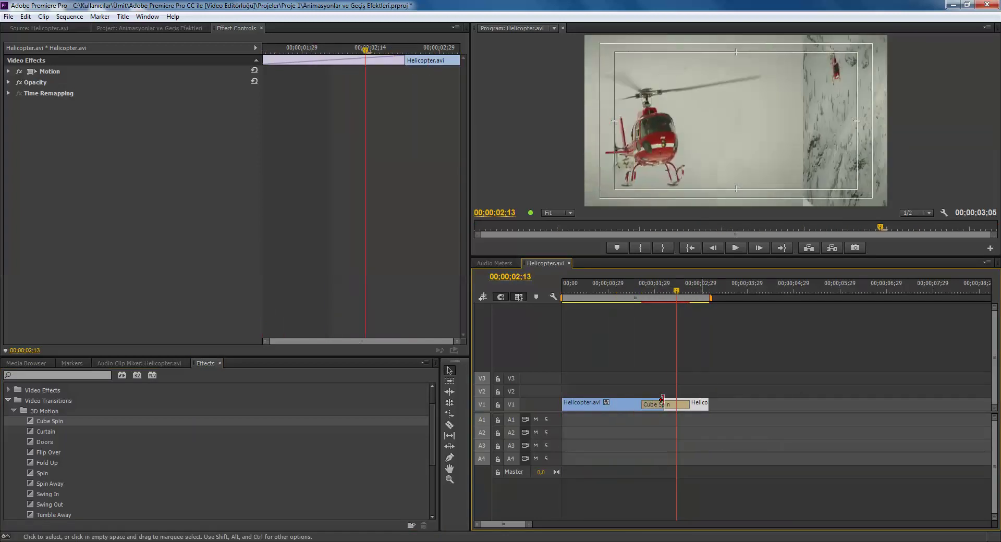
Swap the transition to Flip Over, then to Swing In, previewing each
{"action": "mouse_move", "coordinate": [65, 454]}
{"action": "left_mouse_down"}
{"action": "mouse_move", "coordinate": [663, 413]}
{"action": "mouse_move", "coordinate": [659, 405]}
{"action": "left_mouse_up"}
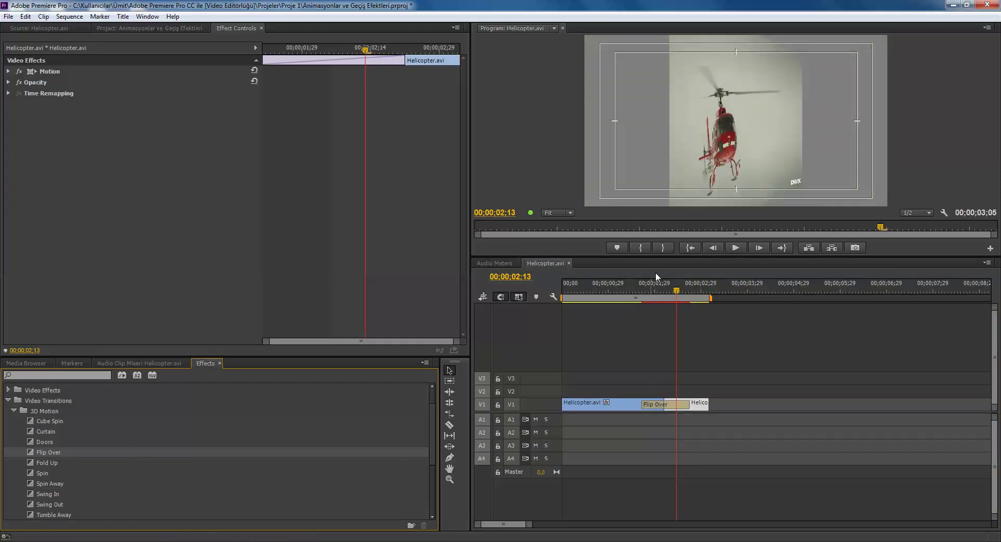
{"action": "left_click_drag", "start_coordinate": [653, 295], "coordinate": [635, 293]}
{"action": "key", "text": "space"}
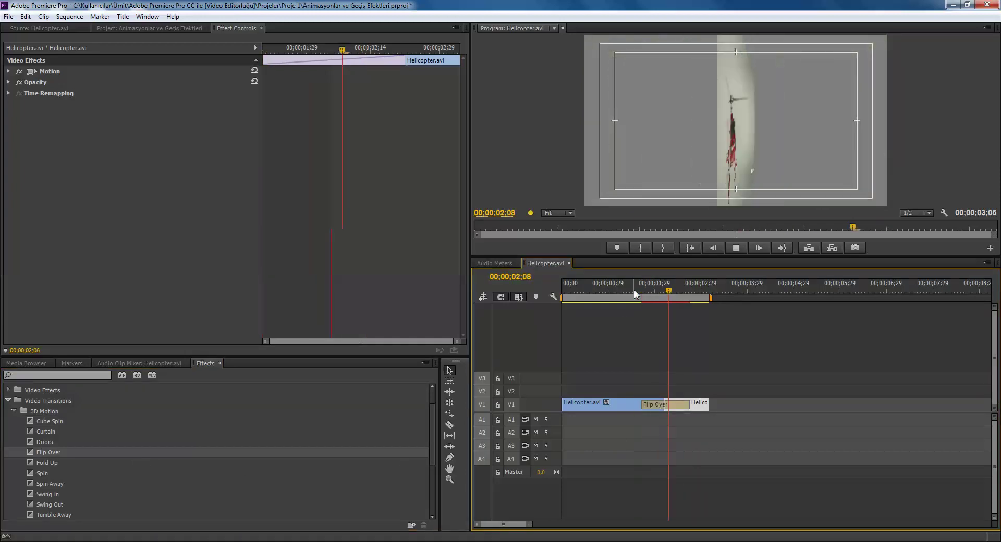
{"action": "key", "text": "space"}
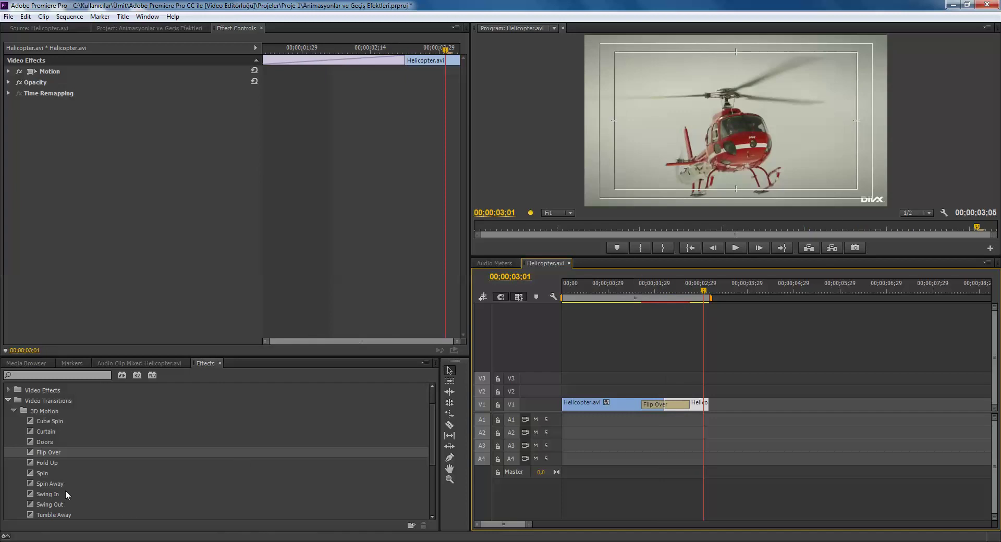
{"action": "left_click_drag", "start_coordinate": [66, 491], "coordinate": [655, 405]}
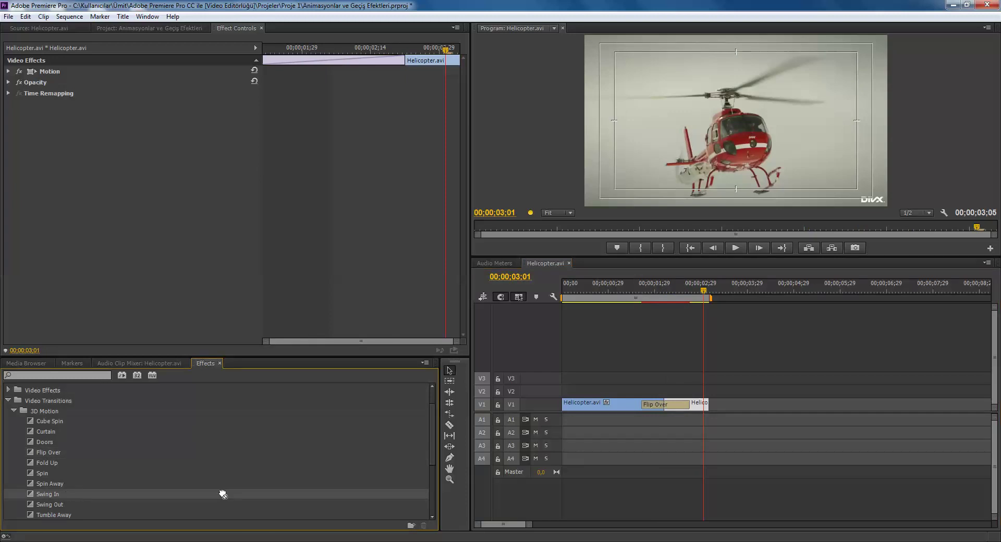
{"action": "left_click", "coordinate": [638, 294]}
{"action": "key", "text": "space"}
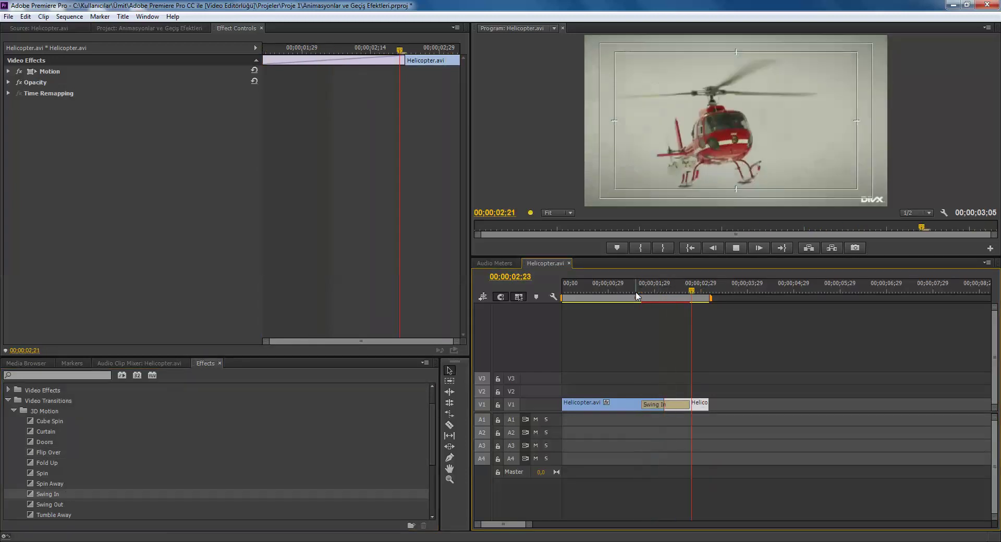
{"action": "key", "text": "space"}
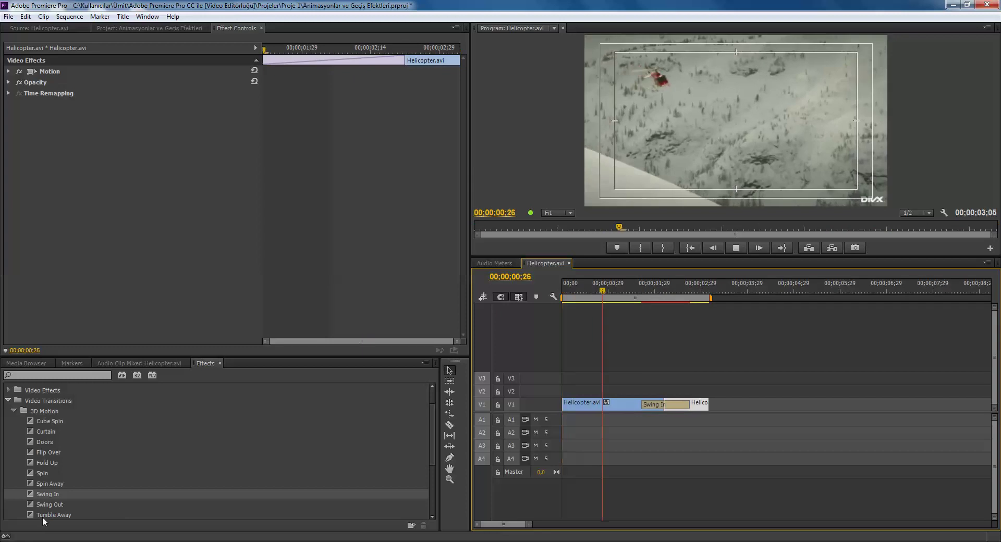
Put Tumble Away on the cut and scrub through it
{"action": "left_click_drag", "start_coordinate": [550, 430], "coordinate": [665, 409]}
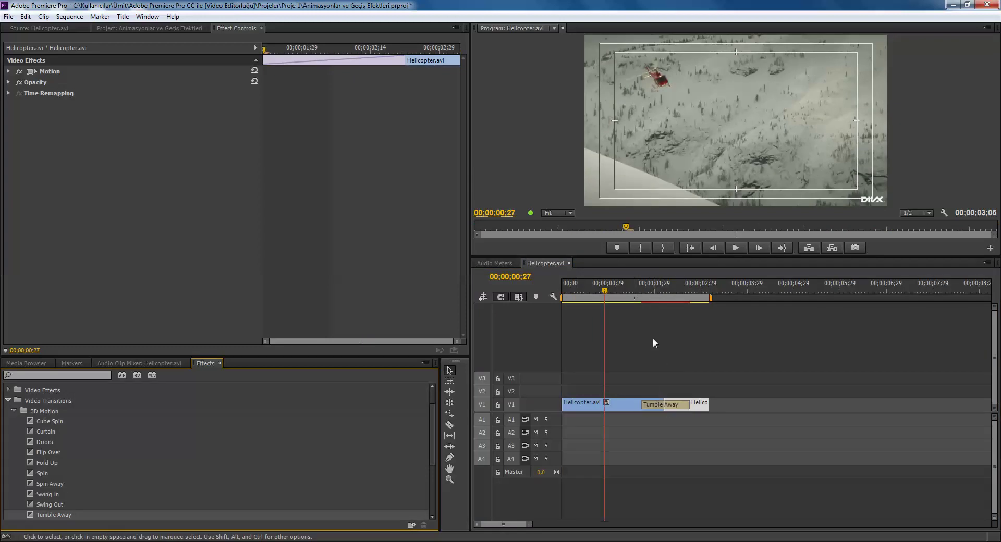
{"action": "left_click_drag", "start_coordinate": [650, 298], "coordinate": [642, 308]}
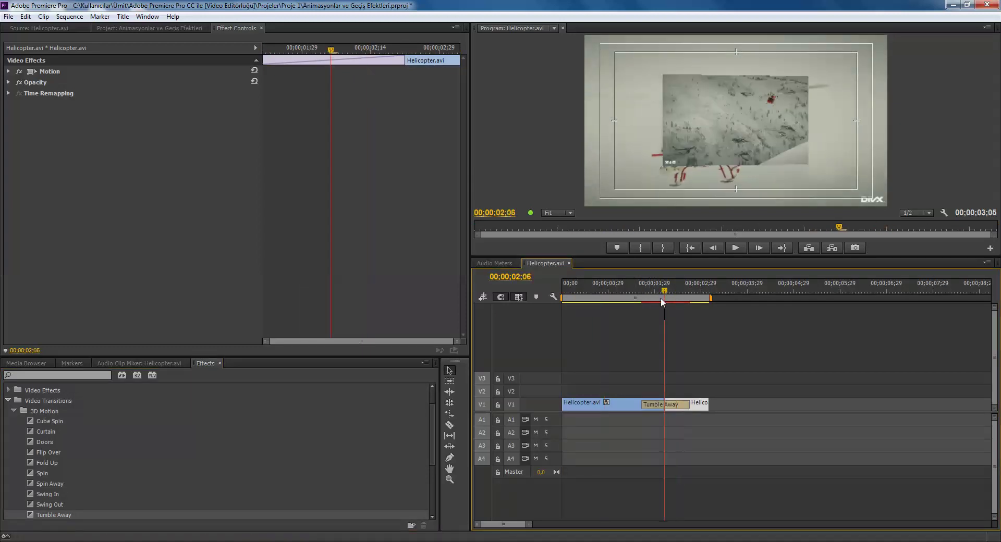
{"action": "mouse_move", "coordinate": [641, 307]}
{"action": "left_mouse_down"}
{"action": "mouse_move", "coordinate": [664, 306]}
{"action": "mouse_move", "coordinate": [624, 318]}
{"action": "left_mouse_up"}
Extend Tumble Away's start in Effect Controls to a 00;00;01;21 duration and preview it
{"action": "left_click", "coordinate": [661, 405]}
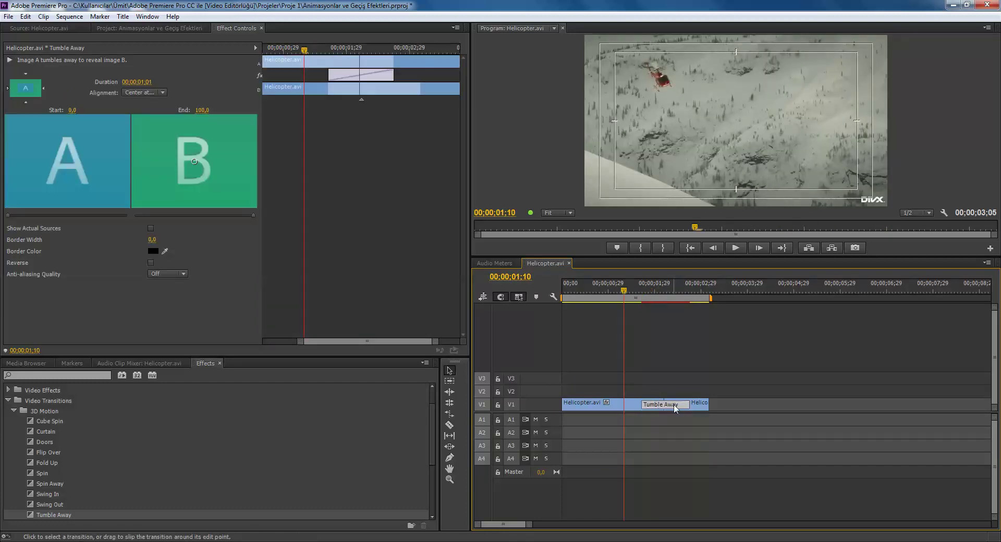
{"action": "key", "text": "space"}
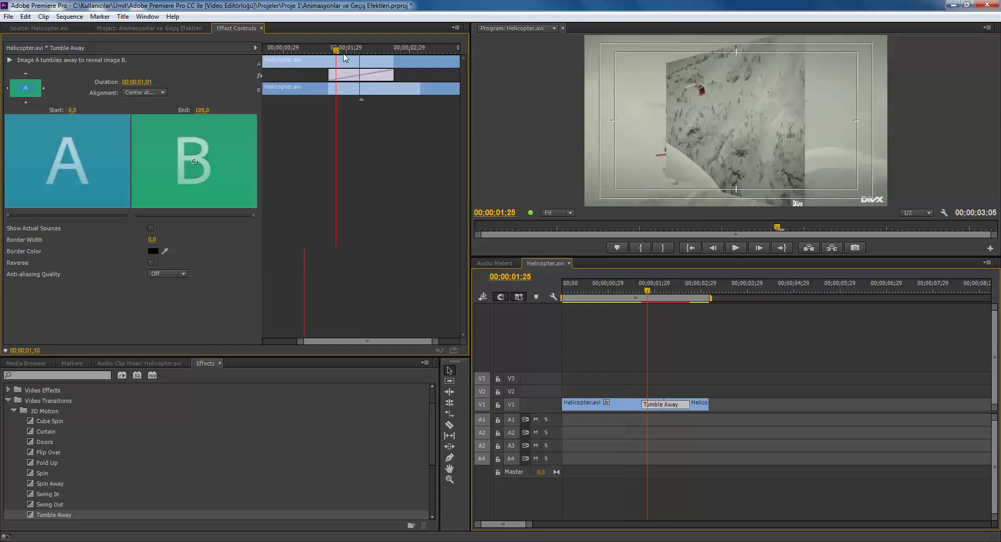
{"action": "left_click_drag", "start_coordinate": [329, 77], "coordinate": [287, 91]}
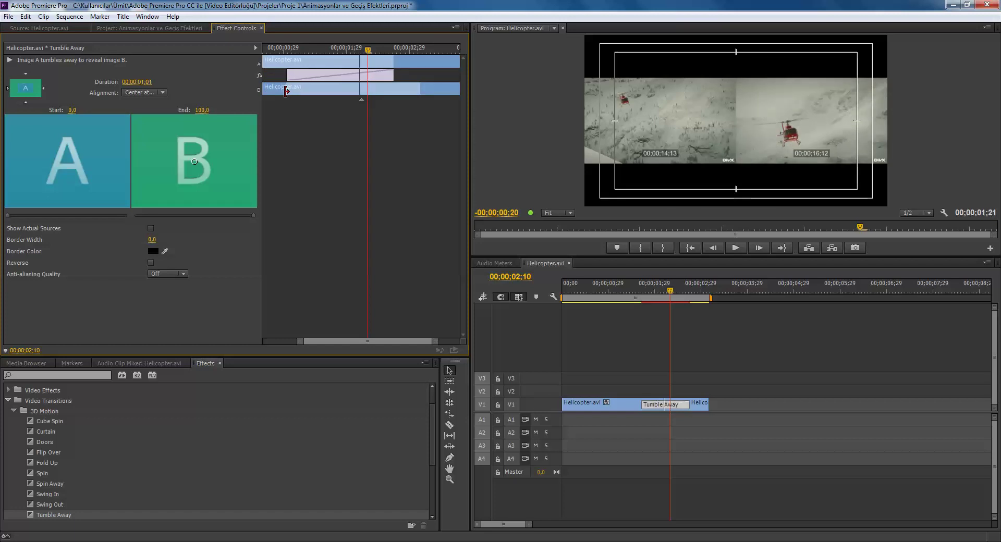
{"action": "left_click_drag", "start_coordinate": [286, 92], "coordinate": [287, 91]}
{"action": "left_click_drag", "start_coordinate": [279, 50], "coordinate": [364, 69]}
{"action": "key", "text": "space"}
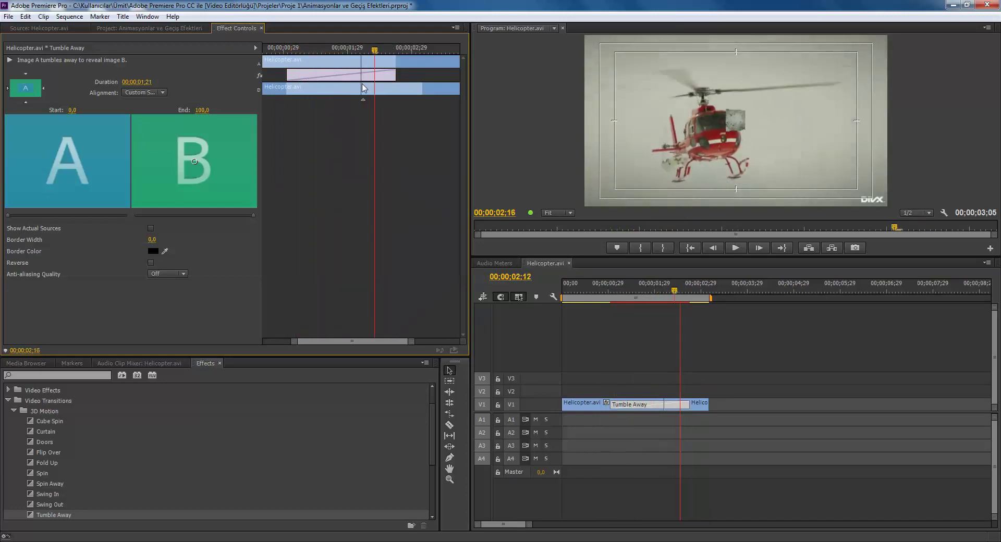
{"action": "left_click_drag", "start_coordinate": [363, 88], "coordinate": [278, 95]}
{"action": "key", "text": "space"}
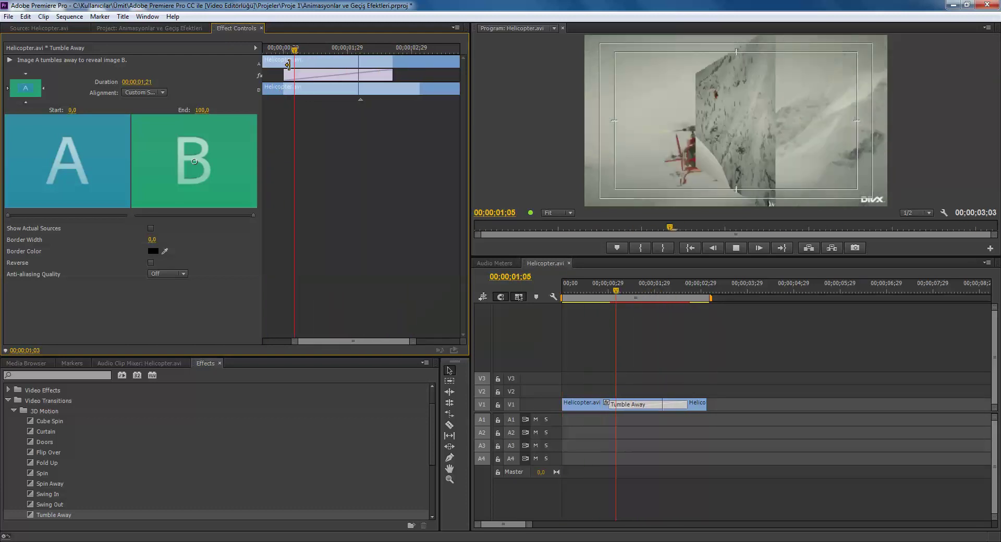
{"action": "key", "text": "space"}
Drag the tumble's centre point in the A/B preview and check the result
{"action": "left_click_drag", "start_coordinate": [161, 177], "coordinate": [152, 152]}
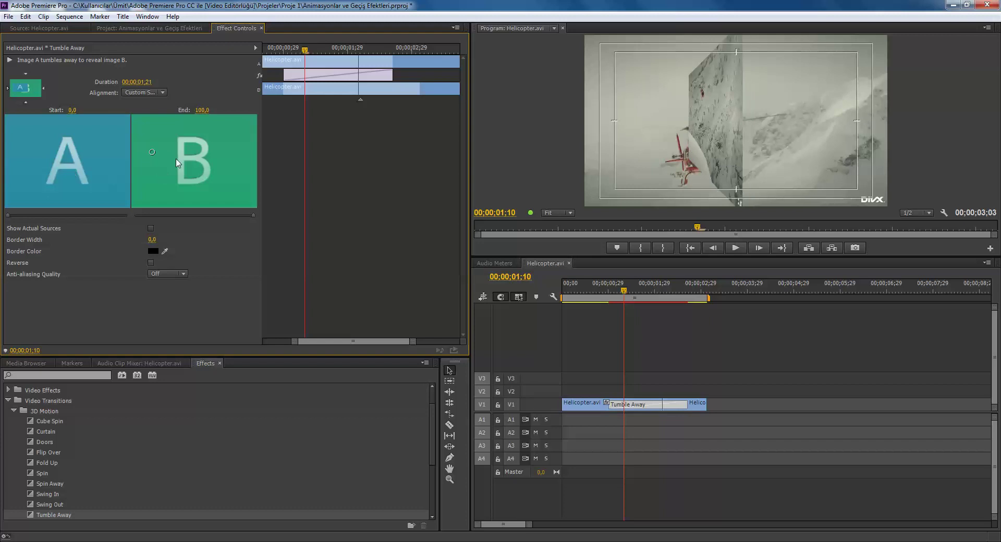
{"action": "left_click", "coordinate": [338, 51]}
{"action": "left_click_drag", "start_coordinate": [358, 50], "coordinate": [198, 140]}
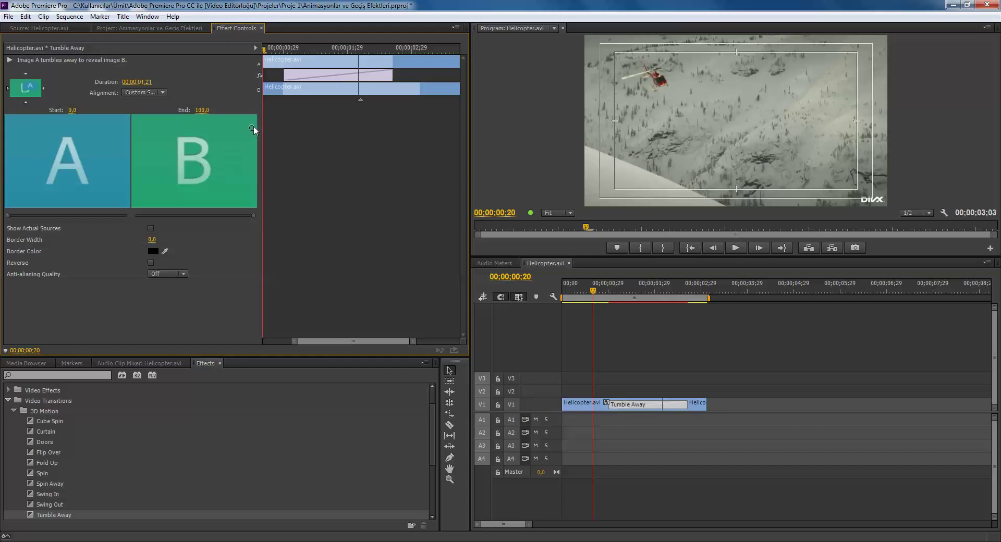
Play the Tumble Away transition several times and review the frames after the cut
{"action": "left_click", "coordinate": [280, 50]}
{"action": "key", "text": "space"}
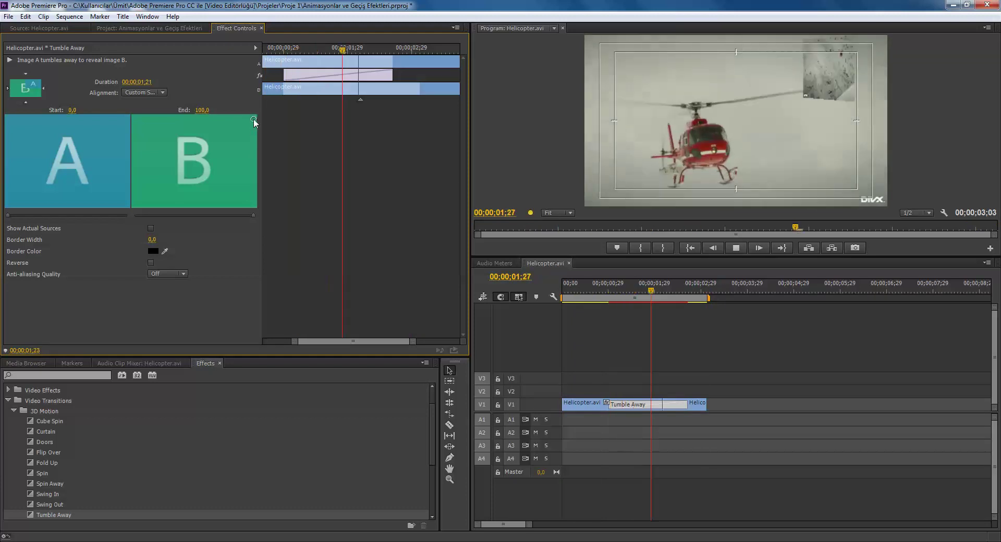
{"action": "key", "text": "space"}
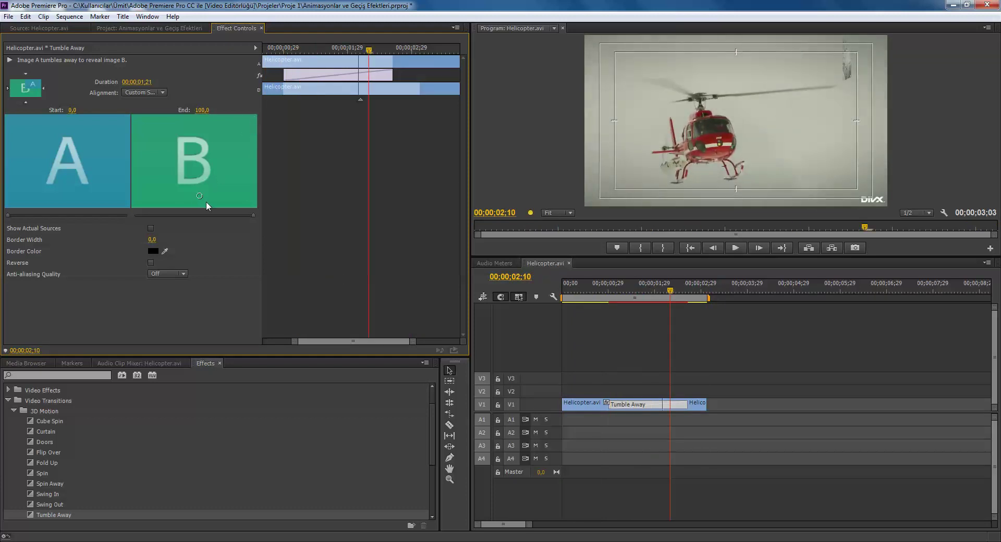
{"action": "key", "text": "space"}
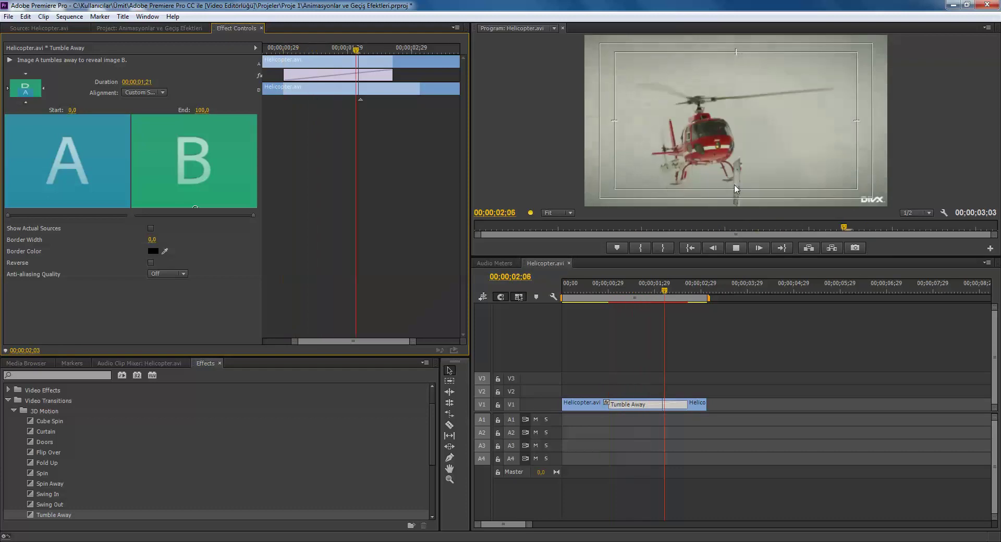
{"action": "key", "text": "space"}
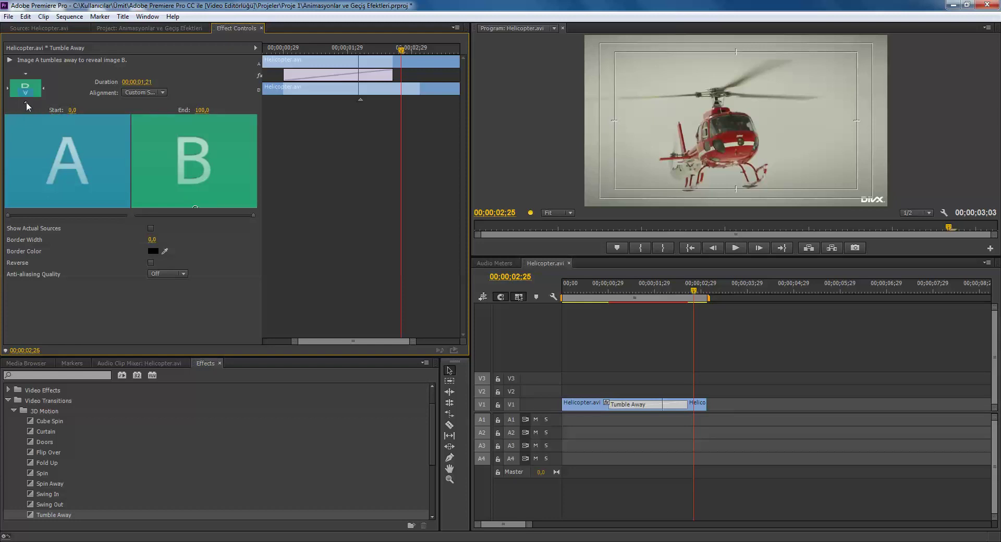
{"action": "mouse_move", "coordinate": [598, 281]}
{"action": "left_mouse_down"}
{"action": "mouse_move", "coordinate": [670, 302]}
{"action": "mouse_move", "coordinate": [649, 318]}
{"action": "mouse_move", "coordinate": [591, 320]}
{"action": "left_mouse_up"}
{"action": "key", "text": "space"}
{"action": "key", "text": "space"}
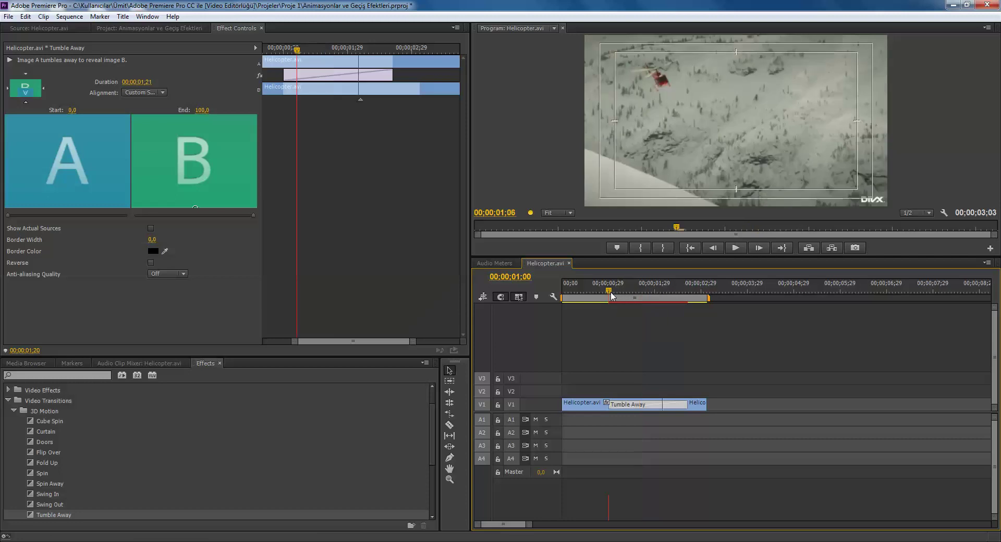
{"action": "left_click_drag", "start_coordinate": [619, 298], "coordinate": [625, 298]}
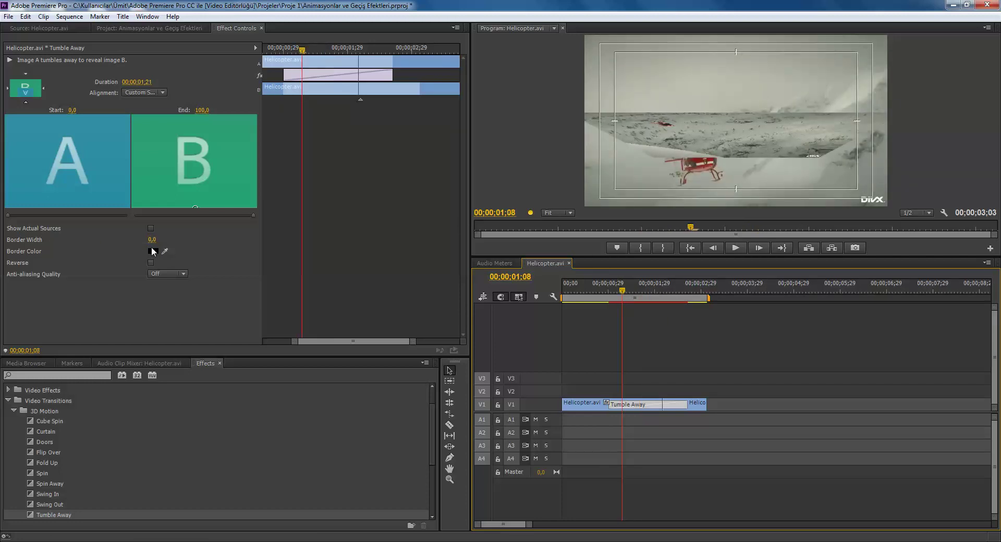
Keep the border colour black, set Border Width to 7,0, and preview
{"action": "left_click", "coordinate": [153, 251]}
{"action": "left_click", "coordinate": [515, 236]}
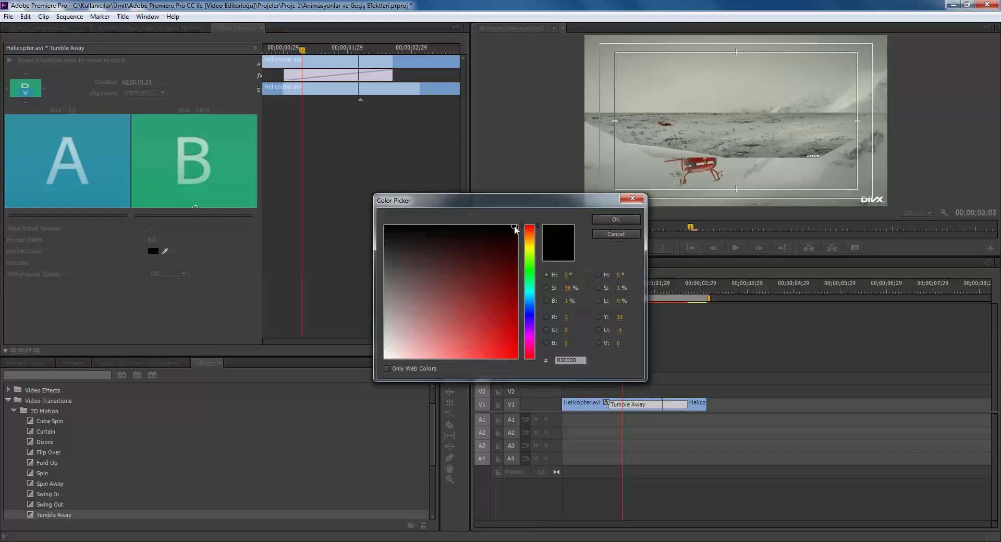
{"action": "left_click", "coordinate": [613, 235]}
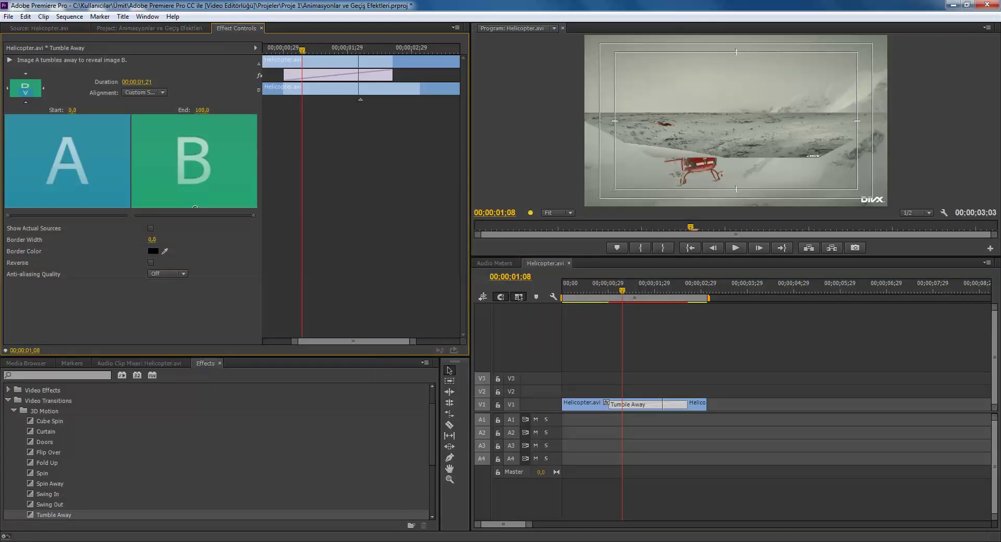
{"action": "left_click_drag", "start_coordinate": [151, 240], "coordinate": [167, 247]}
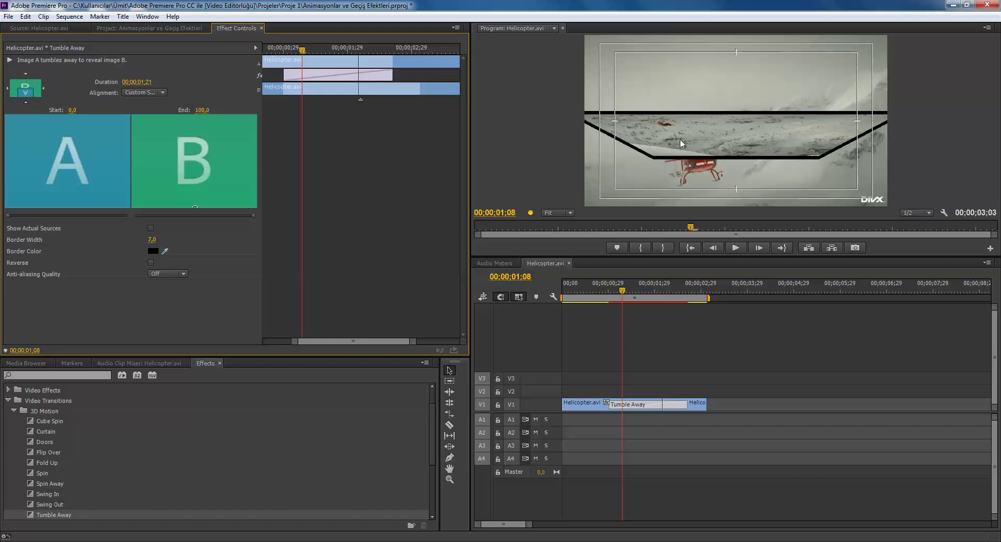
{"action": "key", "text": "space"}
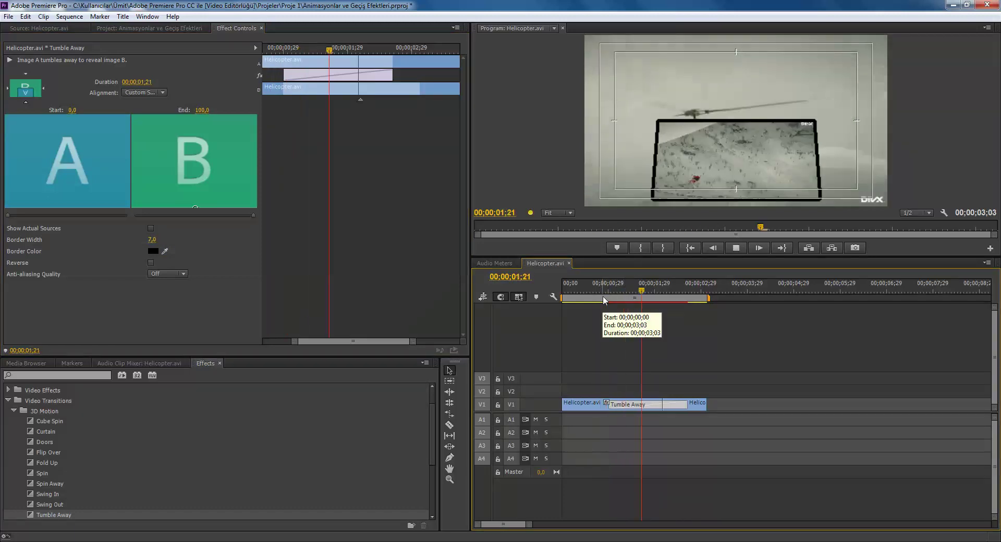
Turn on Reverse for Tumble Away and play back the reversed transition
{"action": "left_click", "coordinate": [150, 263]}
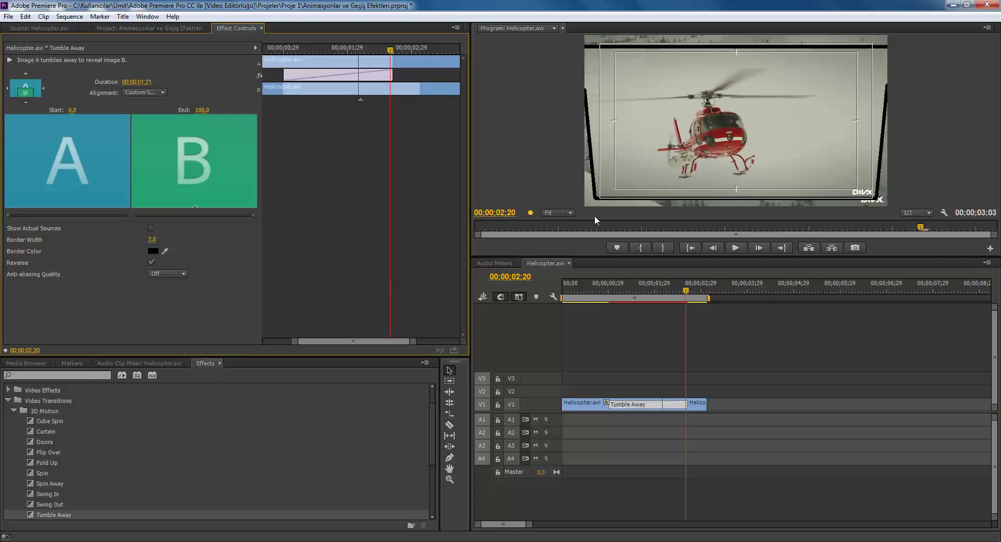
{"action": "left_click_drag", "start_coordinate": [605, 286], "coordinate": [663, 288]}
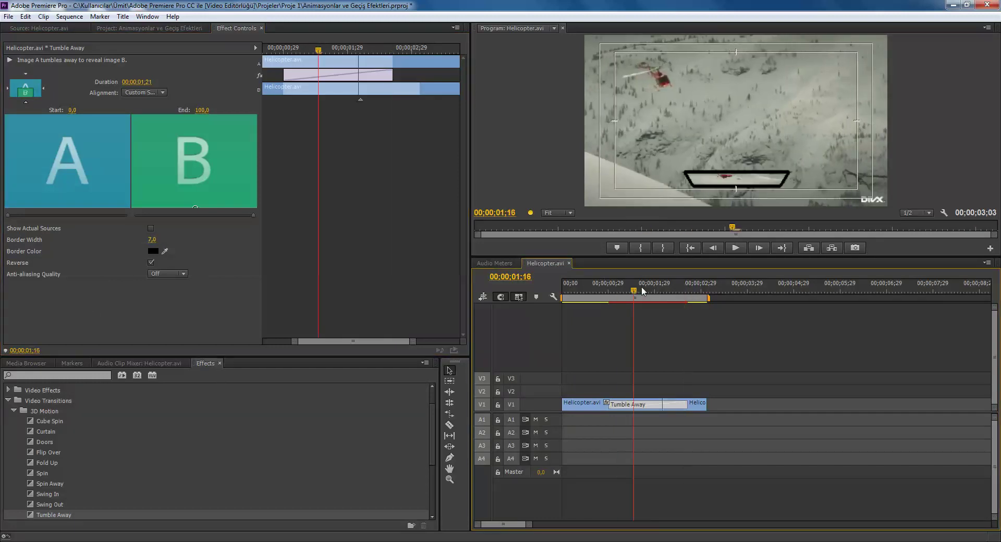
{"action": "mouse_move", "coordinate": [664, 292]}
{"action": "left_mouse_down"}
{"action": "mouse_move", "coordinate": [629, 300]}
{"action": "mouse_move", "coordinate": [630, 325]}
{"action": "mouse_move", "coordinate": [646, 329]}
{"action": "mouse_move", "coordinate": [608, 331]}
{"action": "left_mouse_up"}
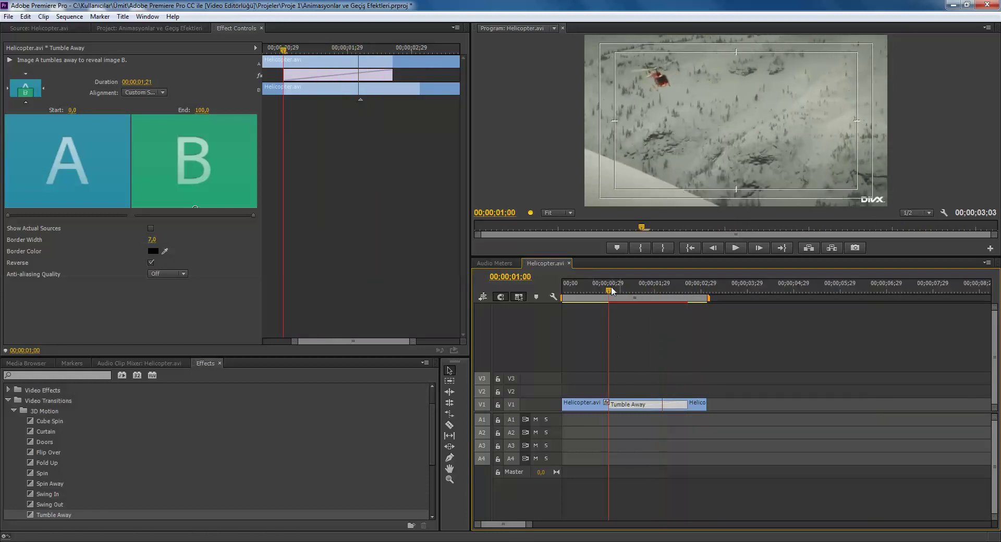
{"action": "key", "text": "space"}
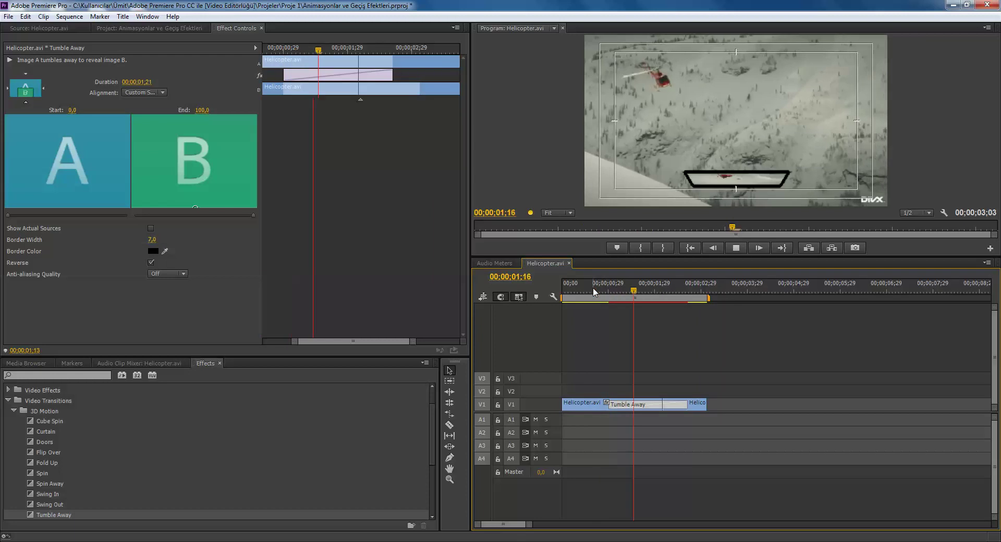
{"action": "key", "text": "space"}
{"action": "key", "text": "space"}
Set Anti-aliasing Quality to Medium, then to High, previewing the smoother edges
{"action": "left_click", "coordinate": [168, 272]}
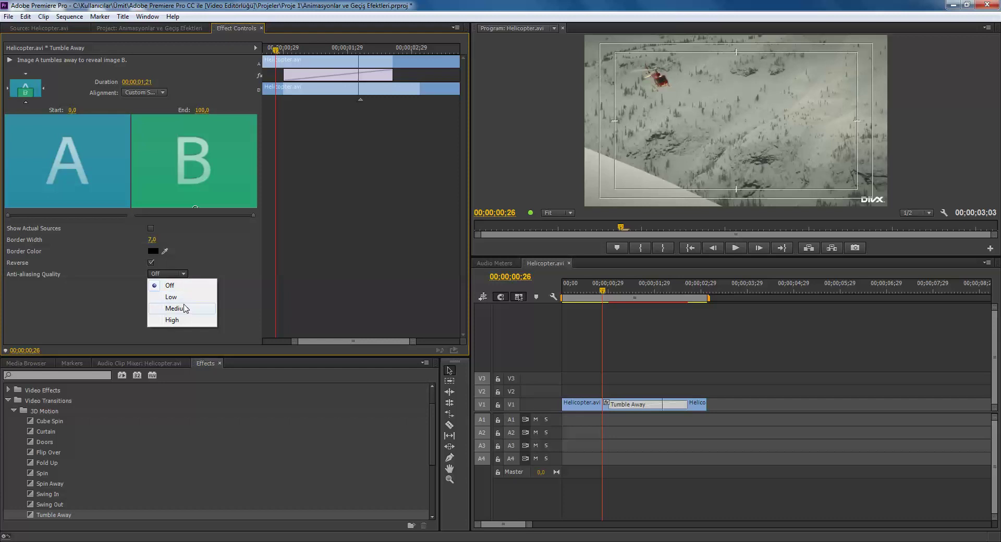
{"action": "left_click", "coordinate": [185, 308]}
{"action": "left_click", "coordinate": [598, 293]}
{"action": "key", "text": "space"}
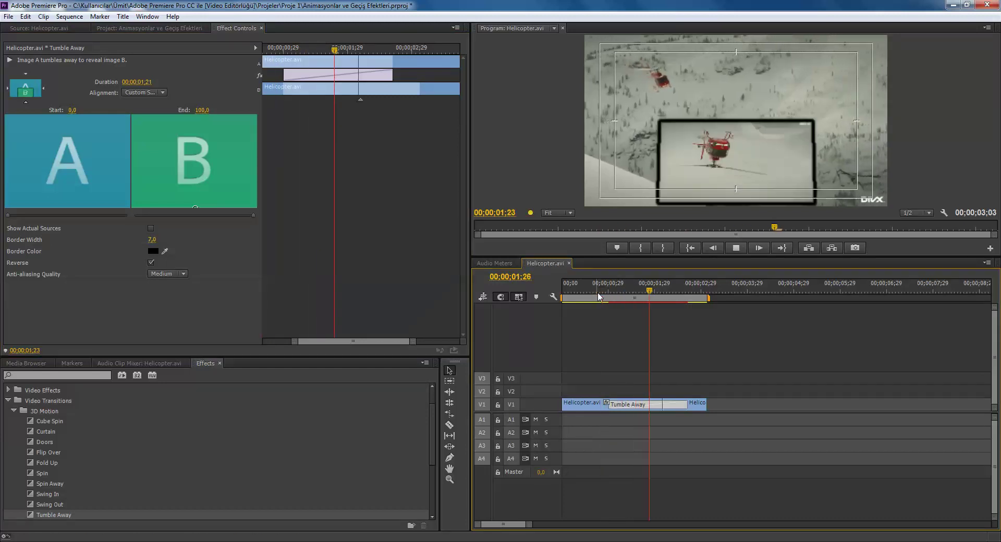
{"action": "left_click", "coordinate": [153, 273]}
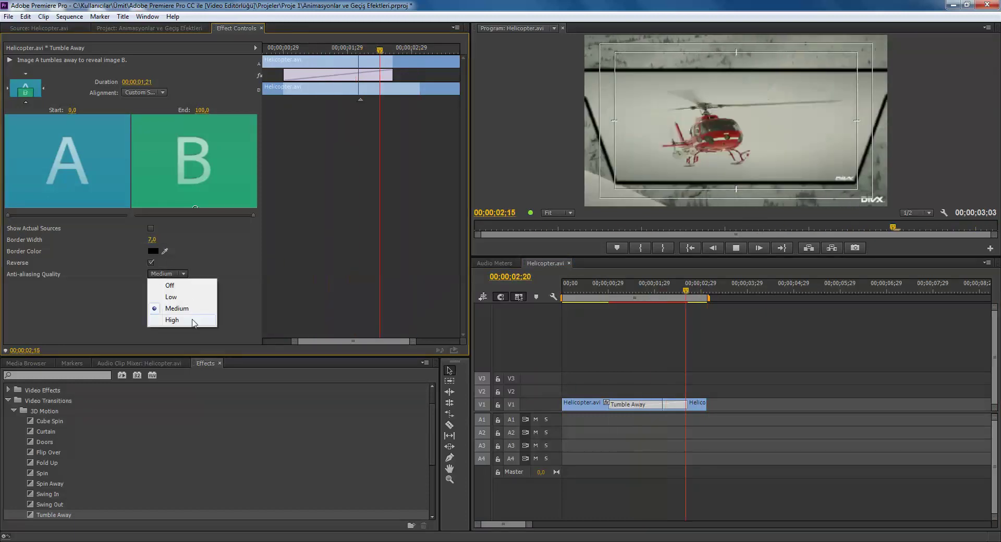
{"action": "left_click", "coordinate": [82, 353]}
{"action": "key", "text": "space"}
{"action": "left_click", "coordinate": [60, 463]}
{"action": "left_click", "coordinate": [61, 452]}
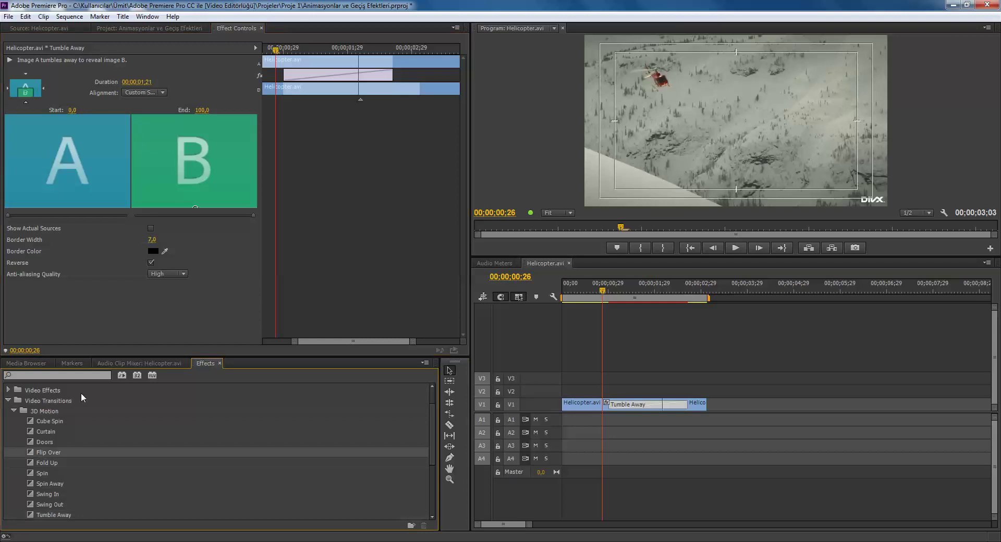
Replace Tumble Away with Luminance Map from the Map folder and play it
{"action": "scroll", "coordinate": [59, 455], "scroll_direction": "down", "scroll_amount": 3}
{"action": "scroll", "coordinate": [53, 461], "scroll_direction": "down", "scroll_amount": 3}
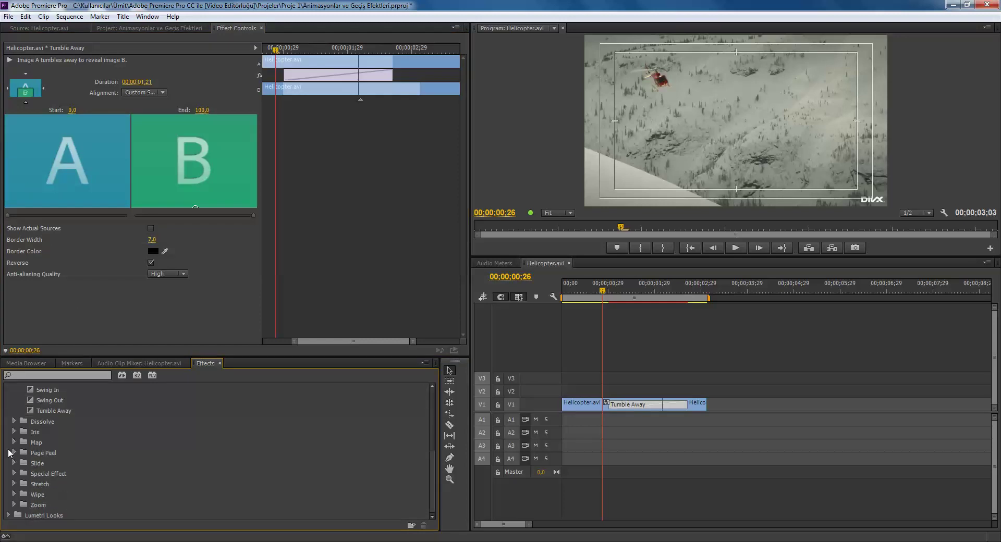
{"action": "left_click", "coordinate": [14, 442]}
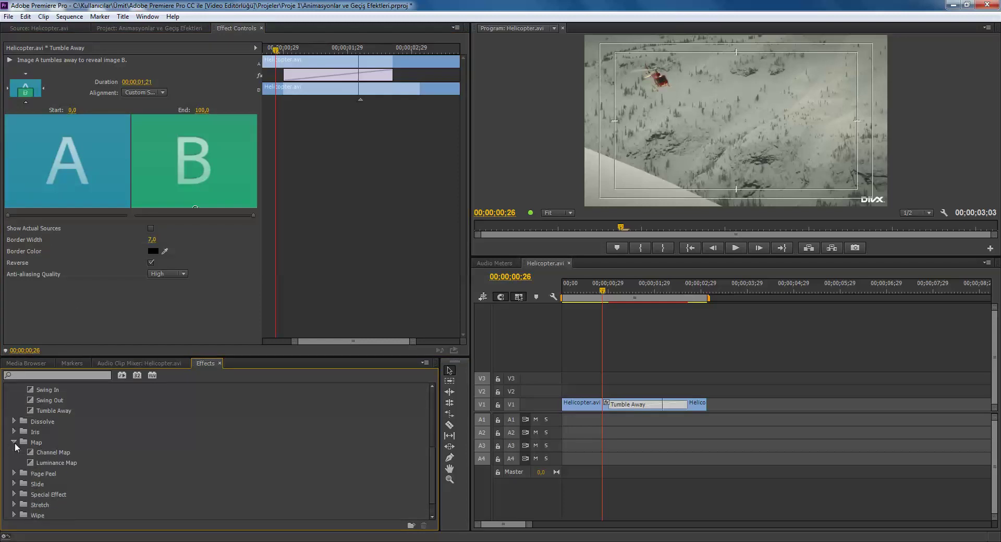
{"action": "mouse_move", "coordinate": [42, 449]}
{"action": "left_mouse_down"}
{"action": "mouse_move", "coordinate": [80, 458]}
{"action": "mouse_move", "coordinate": [631, 405]}
{"action": "left_mouse_up"}
{"action": "mouse_move", "coordinate": [641, 297]}
{"action": "left_mouse_down"}
{"action": "mouse_move", "coordinate": [652, 295]}
{"action": "mouse_move", "coordinate": [635, 296]}
{"action": "left_mouse_up"}
{"action": "left_click", "coordinate": [630, 405]}
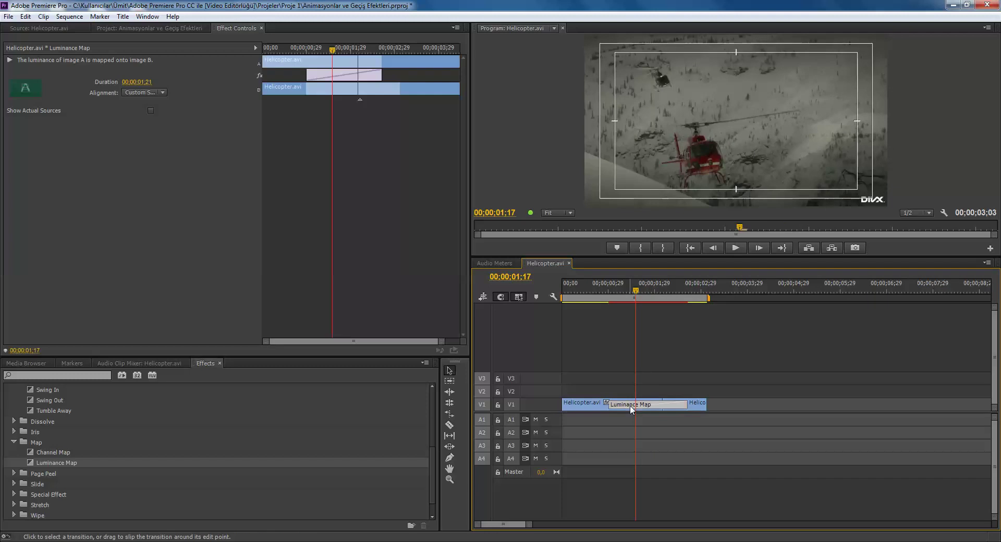
{"action": "left_click_drag", "start_coordinate": [608, 296], "coordinate": [603, 297]}
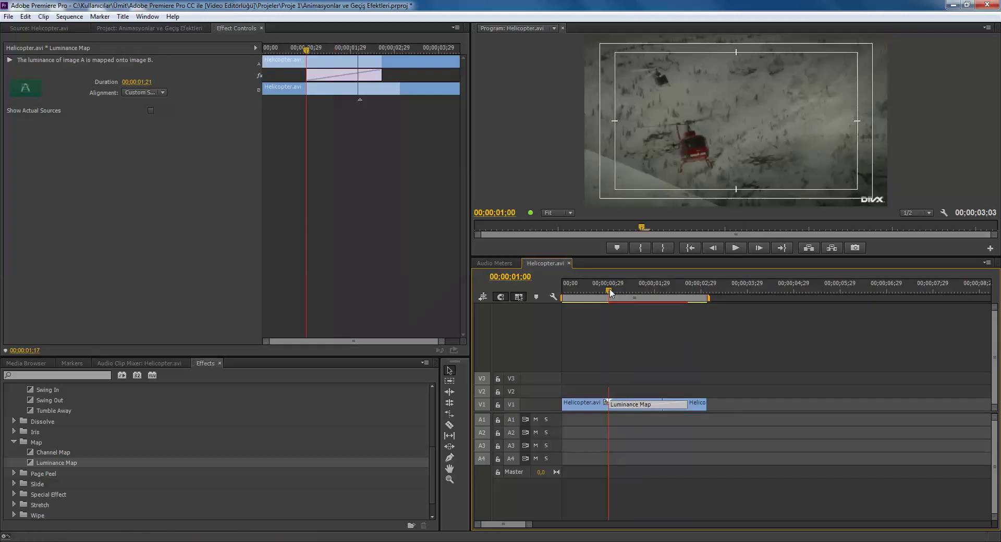
{"action": "key", "text": "space"}
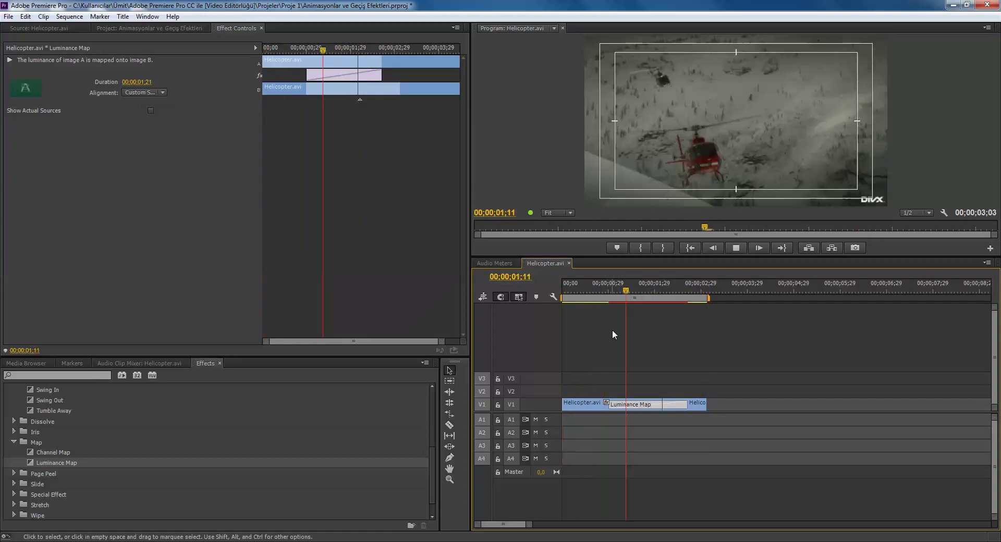
{"action": "key", "text": "space"}
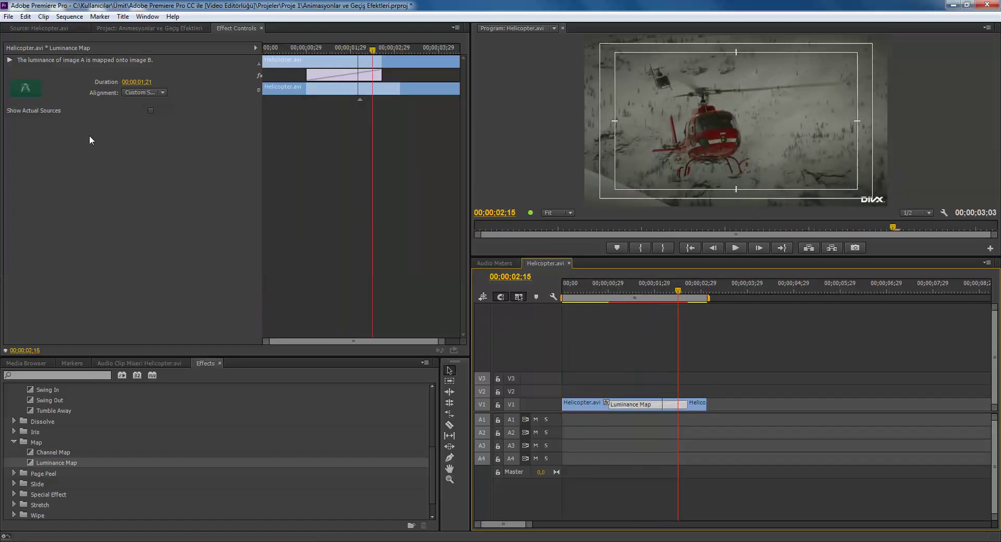
Drag the Luminance Map transition's right edge in Effect Controls to 00;00;02;02
{"action": "left_click", "coordinate": [26, 484]}
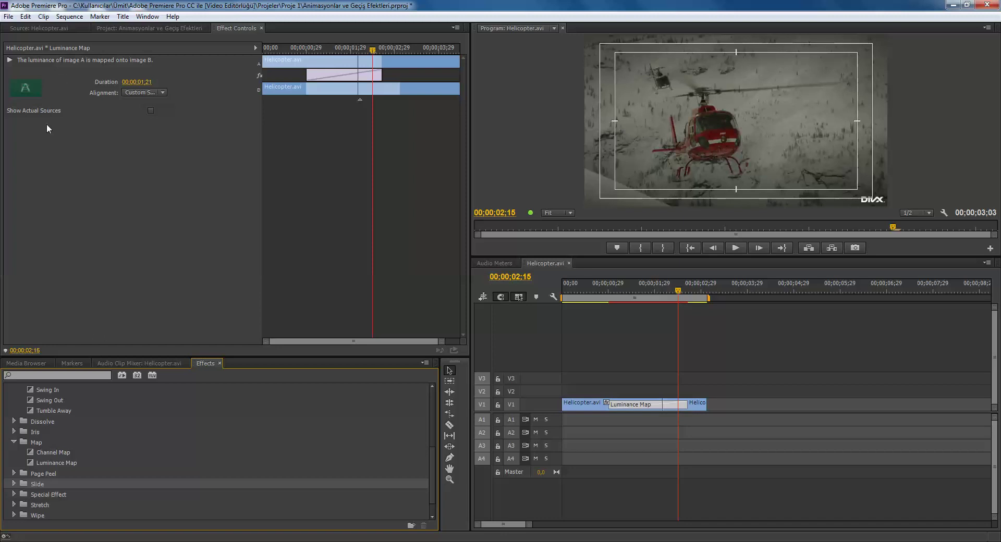
{"action": "left_click", "coordinate": [625, 410]}
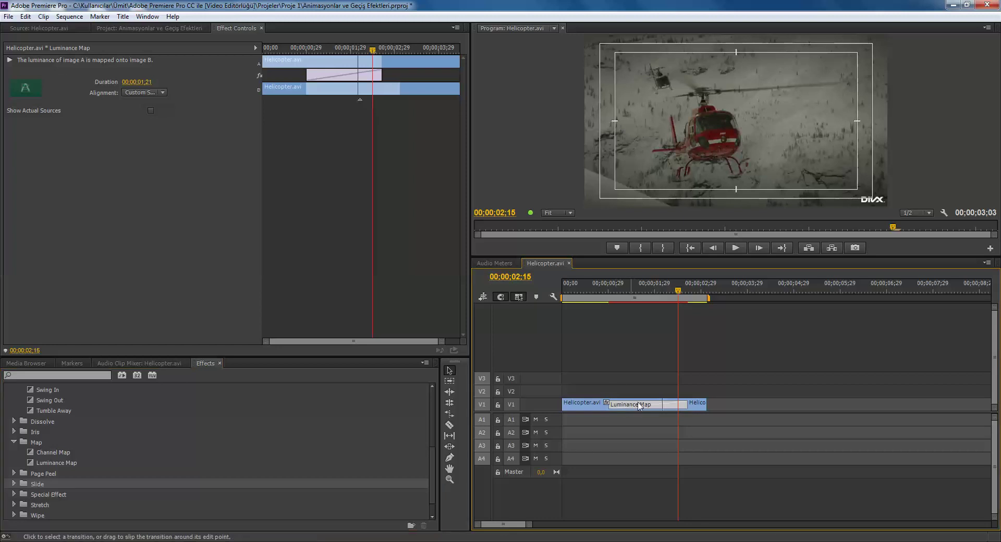
{"action": "left_click", "coordinate": [304, 77]}
{"action": "left_click_drag", "start_coordinate": [381, 75], "coordinate": [400, 75]}
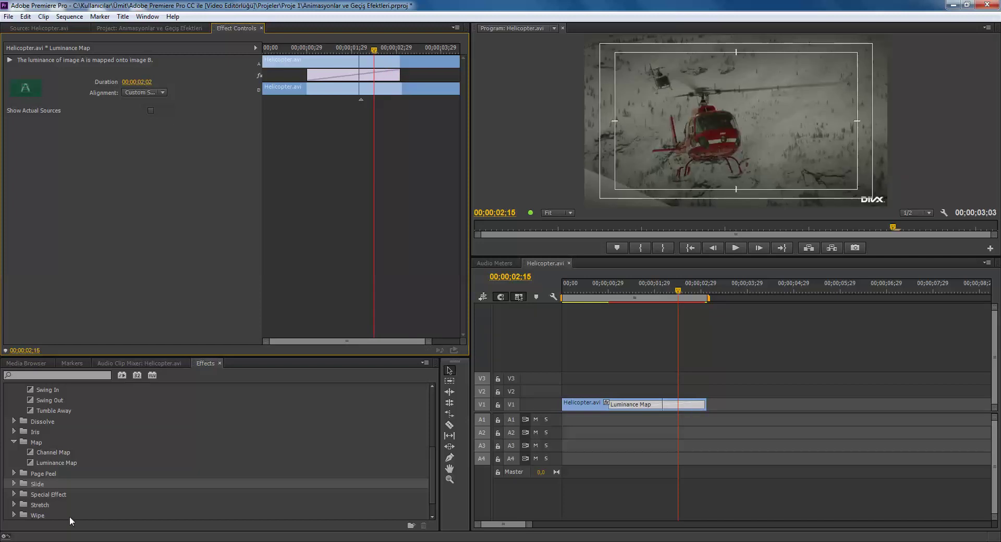
Try alignment options and shift the Luminance Map transition back and forth across the cut
{"action": "left_click", "coordinate": [154, 94]}
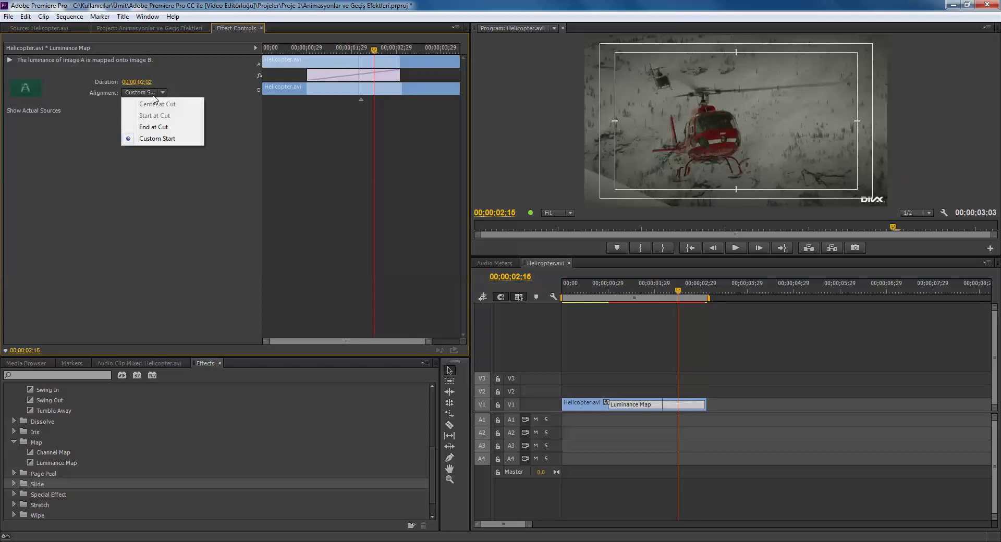
{"action": "left_click_drag", "start_coordinate": [316, 80], "coordinate": [299, 68]}
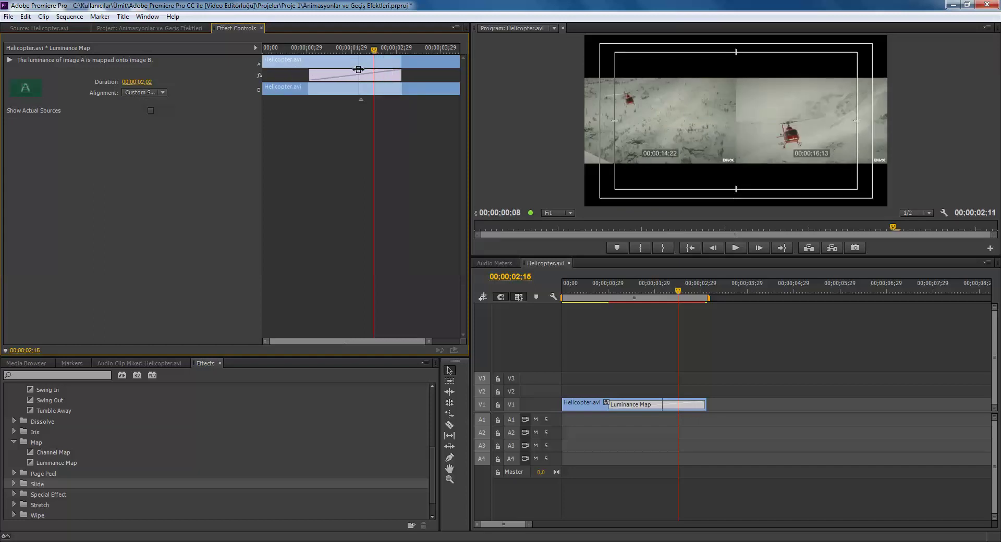
{"action": "left_click_drag", "start_coordinate": [299, 67], "coordinate": [327, 68]}
{"action": "left_click", "coordinate": [161, 92]}
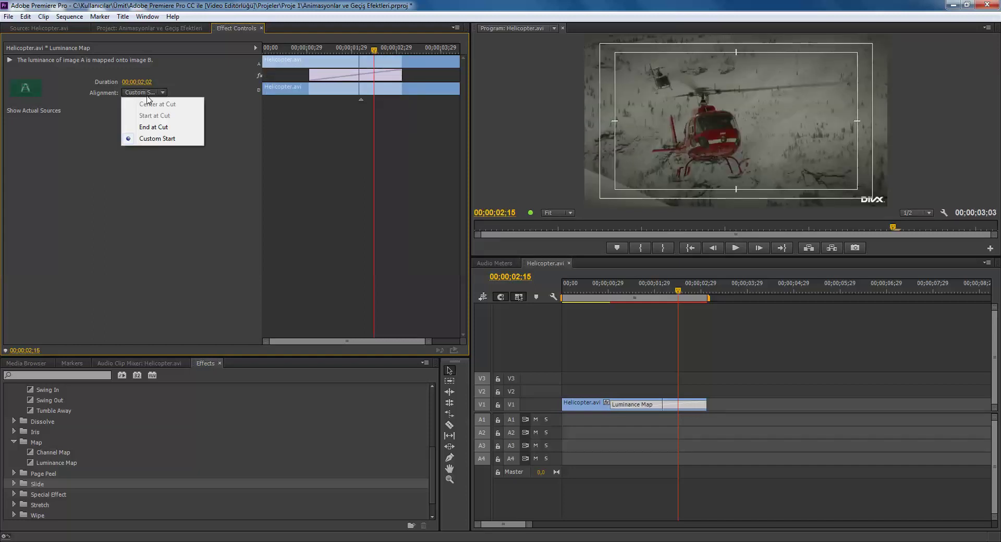
{"action": "left_click", "coordinate": [345, 70]}
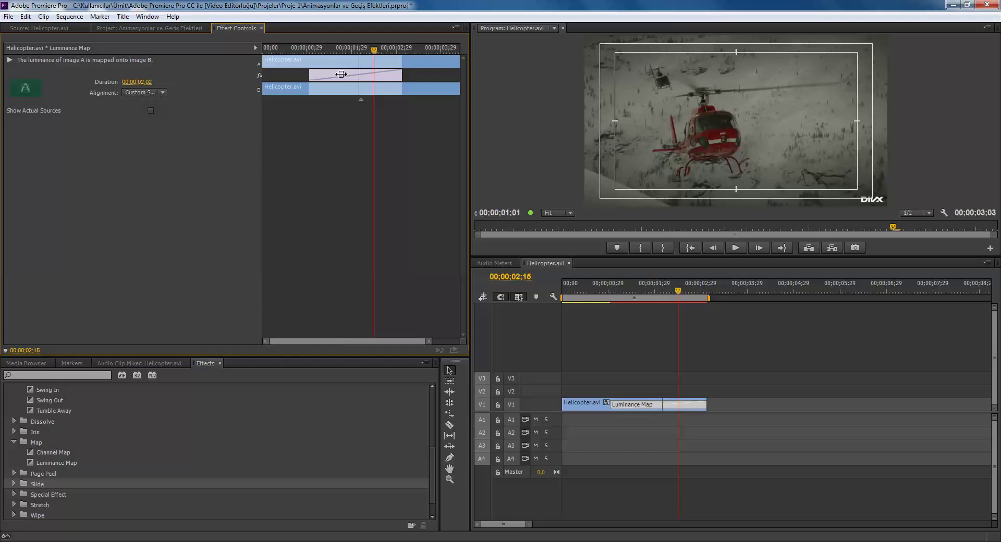
{"action": "left_click", "coordinate": [139, 92]}
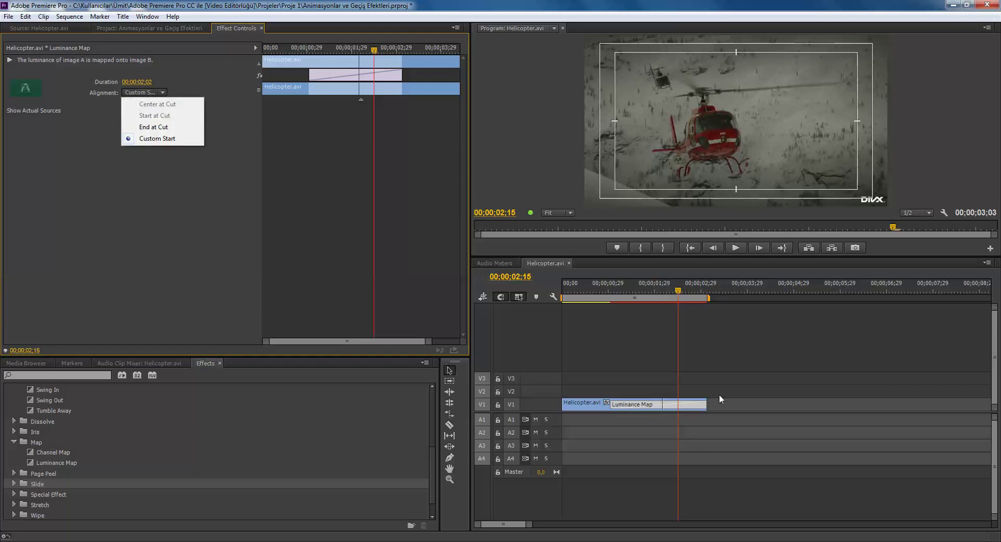
Shorten the transition to 00;00;01;06, set Alignment to Center at Cut, and preview
{"action": "left_click_drag", "start_coordinate": [706, 409], "coordinate": [792, 405]}
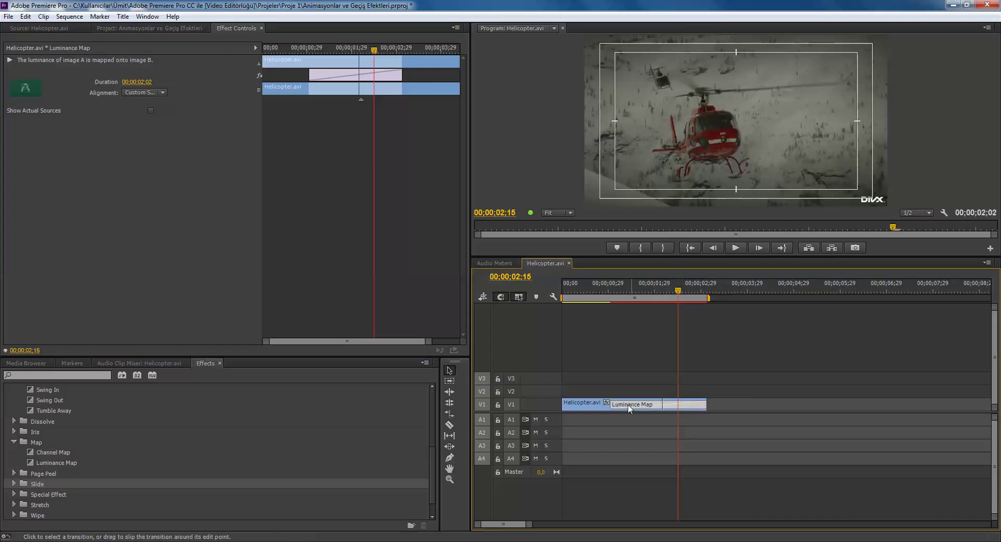
{"action": "left_click_drag", "start_coordinate": [308, 75], "coordinate": [350, 76]}
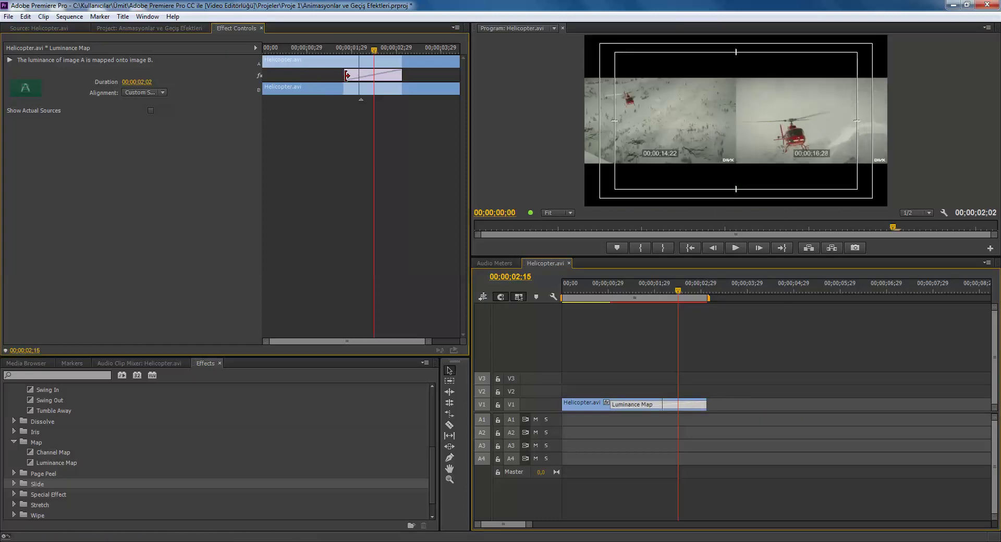
{"action": "left_click", "coordinate": [145, 93]}
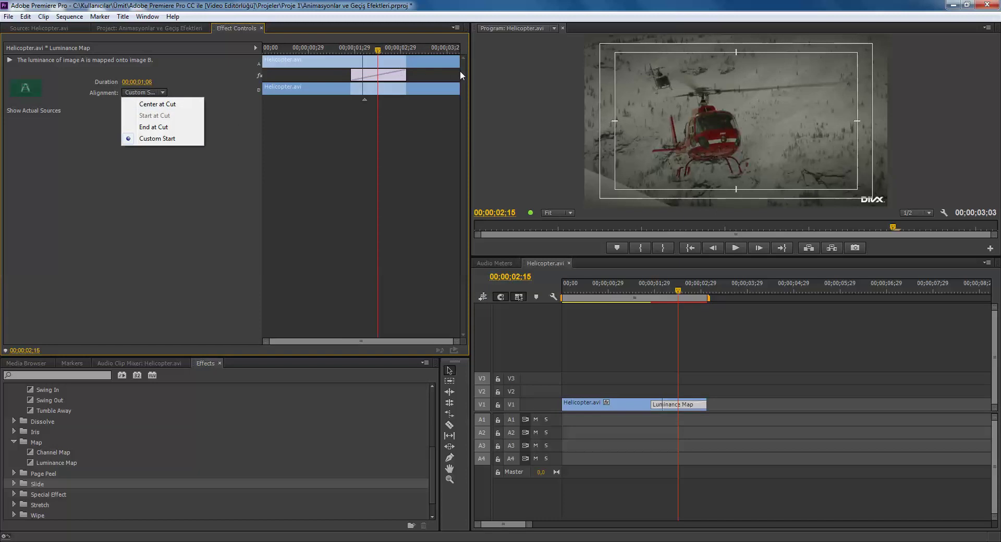
{"action": "left_click", "coordinate": [167, 104]}
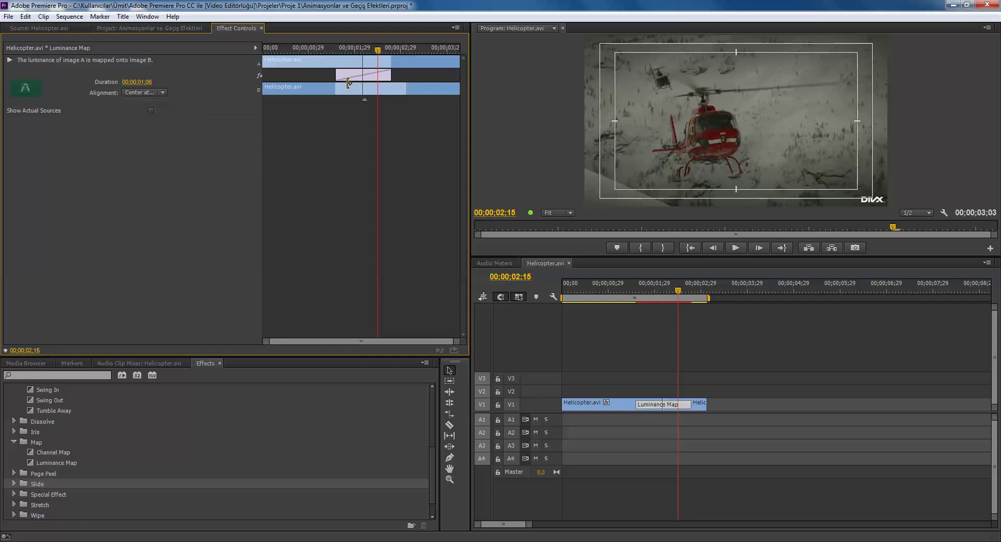
{"action": "left_click", "coordinate": [634, 296]}
{"action": "key", "text": "space"}
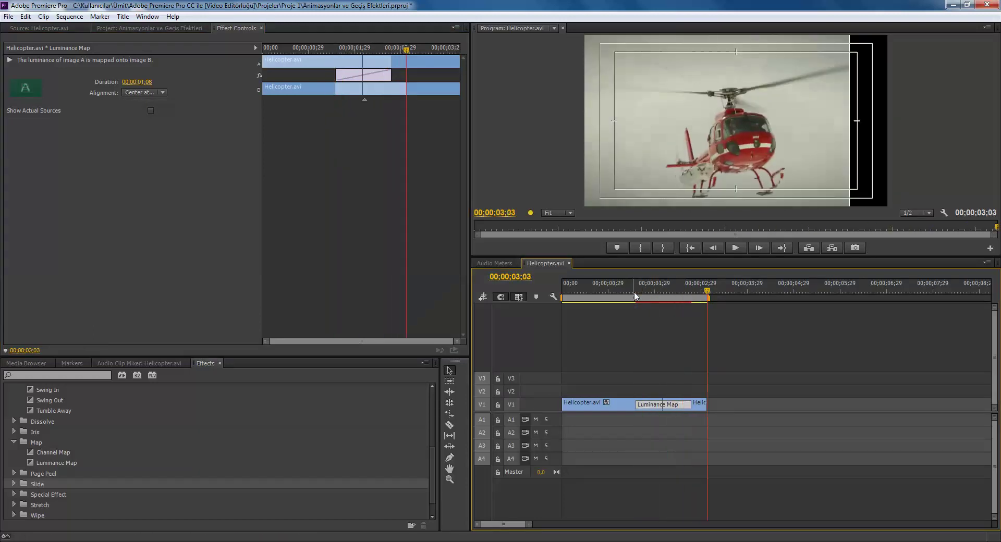
{"action": "key", "text": "space"}
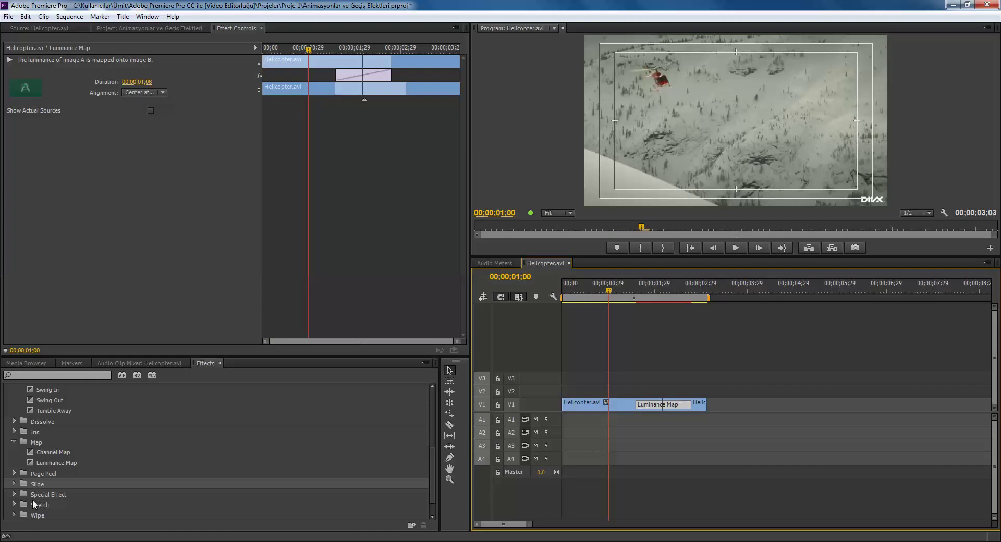
Drop Additive Dissolve onto the cut between the helicopter shots, replacing Luminance Map
{"action": "scroll", "coordinate": [49, 471], "scroll_direction": "up", "scroll_amount": 2}
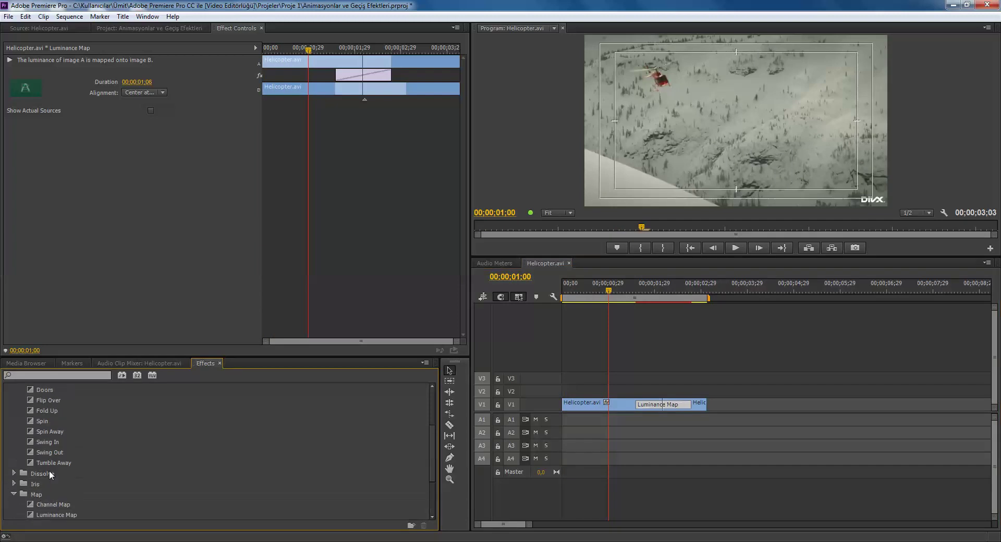
{"action": "left_click", "coordinate": [13, 473]}
{"action": "left_click_drag", "start_coordinate": [57, 483], "coordinate": [666, 409]}
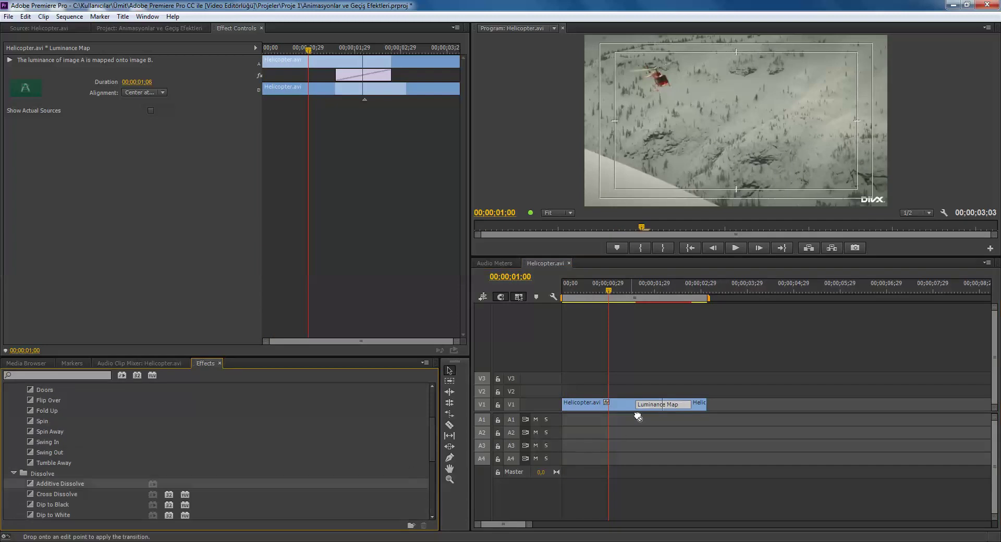
{"action": "mouse_move", "coordinate": [642, 291]}
{"action": "left_mouse_down"}
{"action": "mouse_move", "coordinate": [665, 293]}
{"action": "mouse_move", "coordinate": [630, 300]}
{"action": "left_mouse_up"}
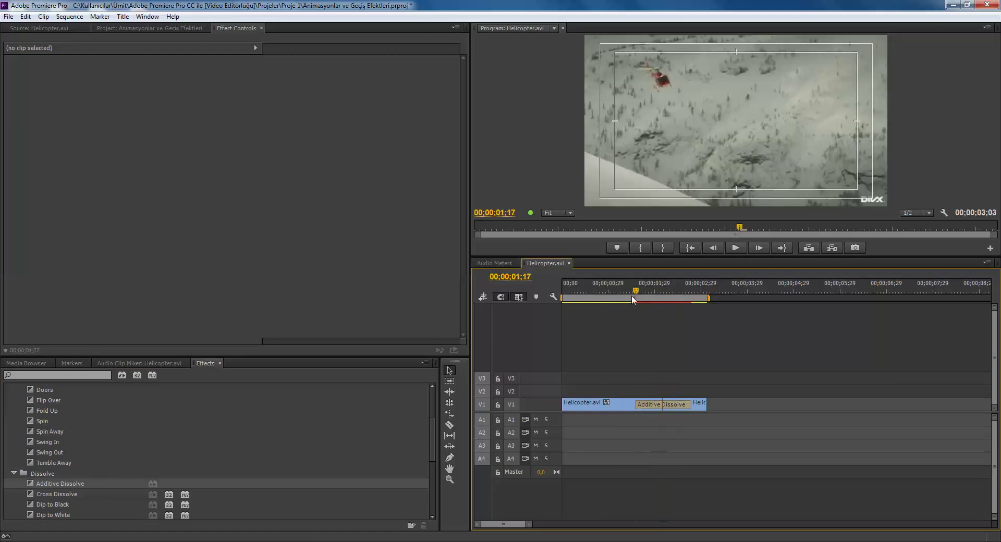
Play the sequence to preview the Additive Dissolve transition
{"action": "key", "text": "space"}
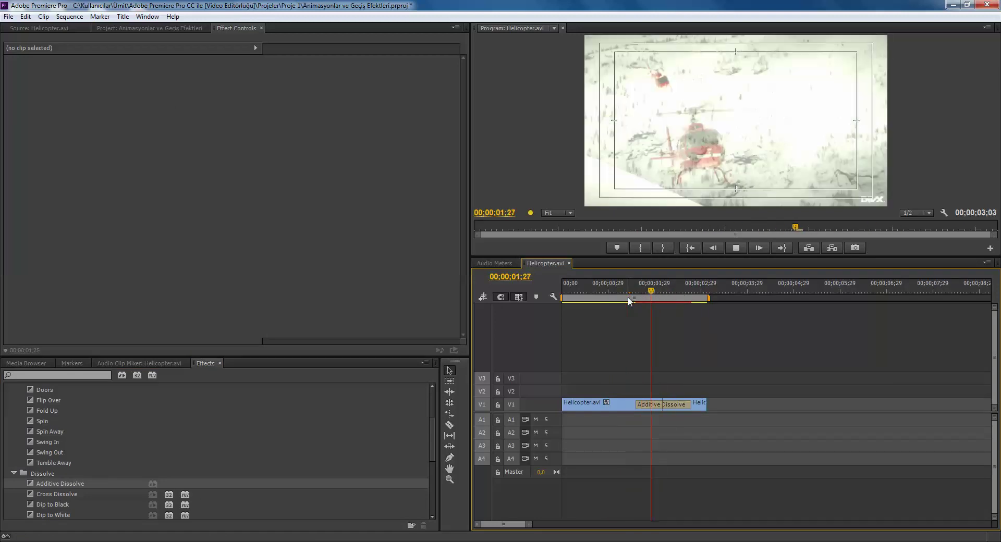
{"action": "key", "text": "space"}
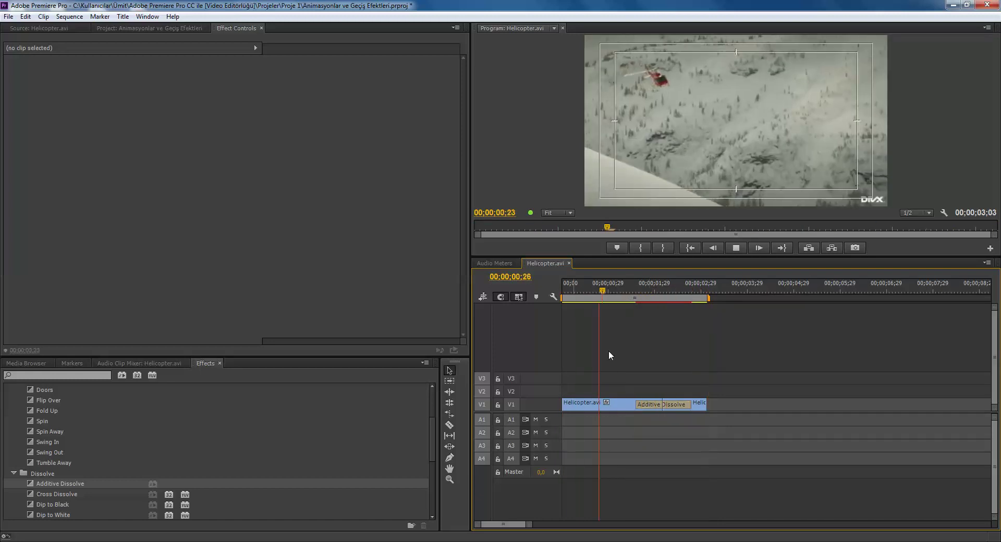
{"action": "key", "text": "space"}
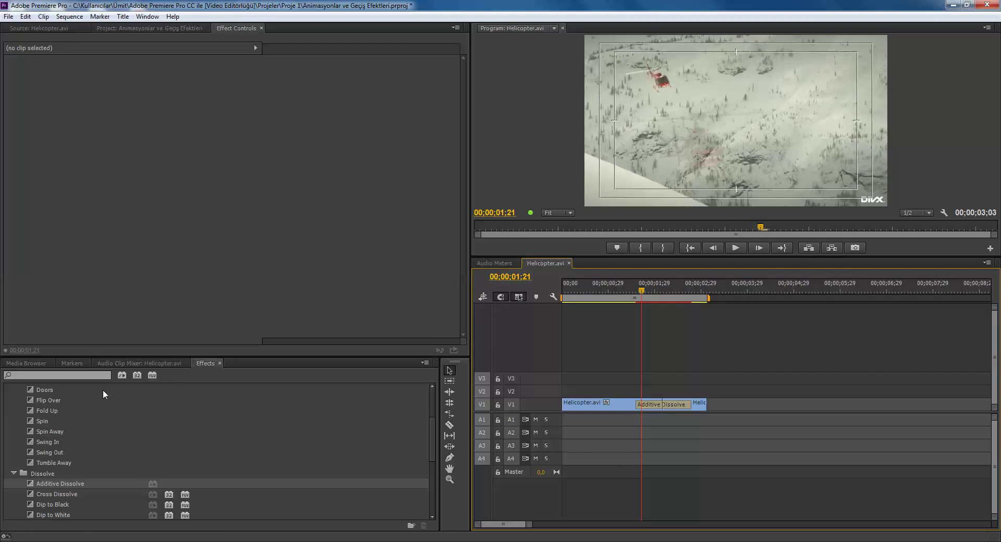
{"action": "scroll", "coordinate": [83, 409], "scroll_direction": "up", "scroll_amount": 3}
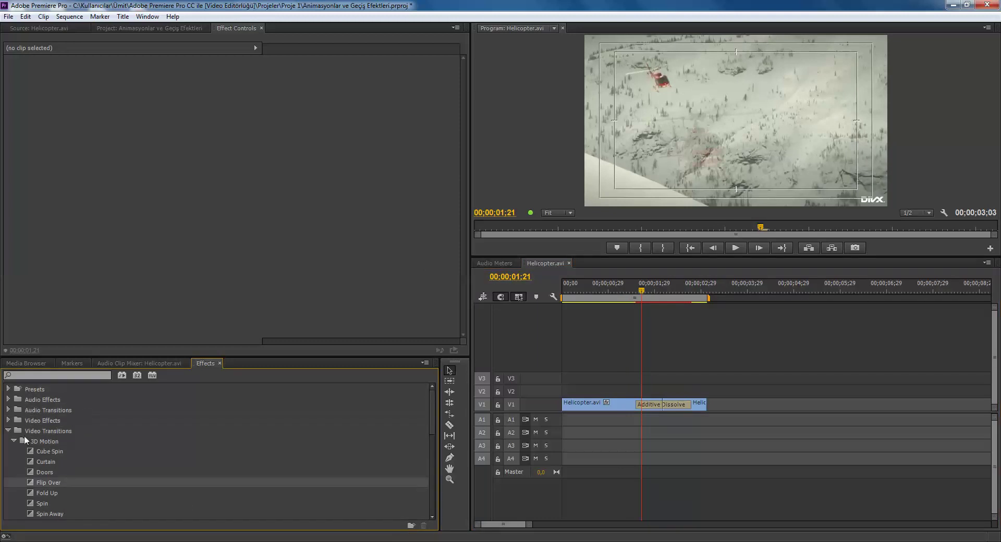
Replace Additive Dissolve at the cut with the 3D Motion Curtain transition and play it
{"action": "left_click_drag", "start_coordinate": [61, 462], "coordinate": [608, 438]}
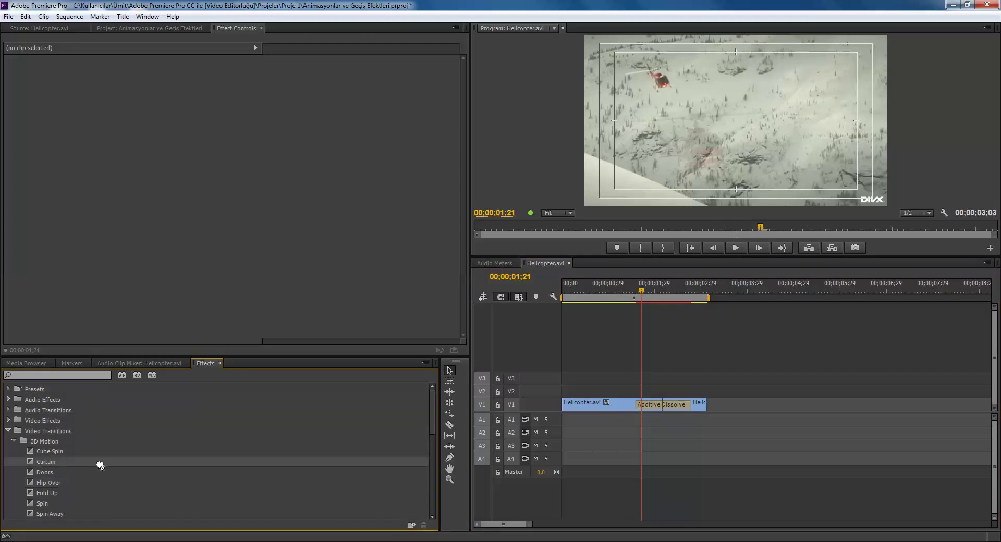
{"action": "left_click_drag", "start_coordinate": [664, 411], "coordinate": [664, 405]}
{"action": "key", "text": "space"}
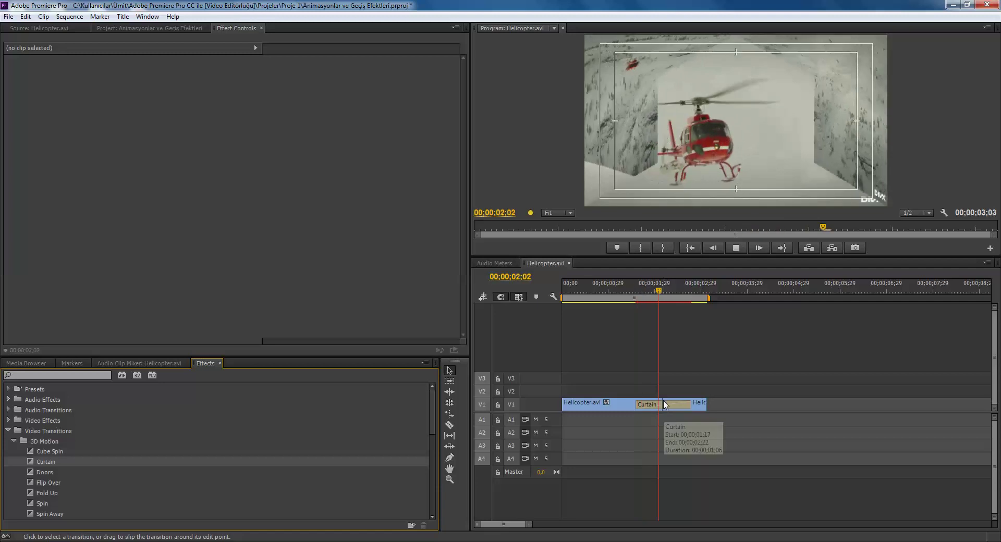
{"action": "key", "text": "space"}
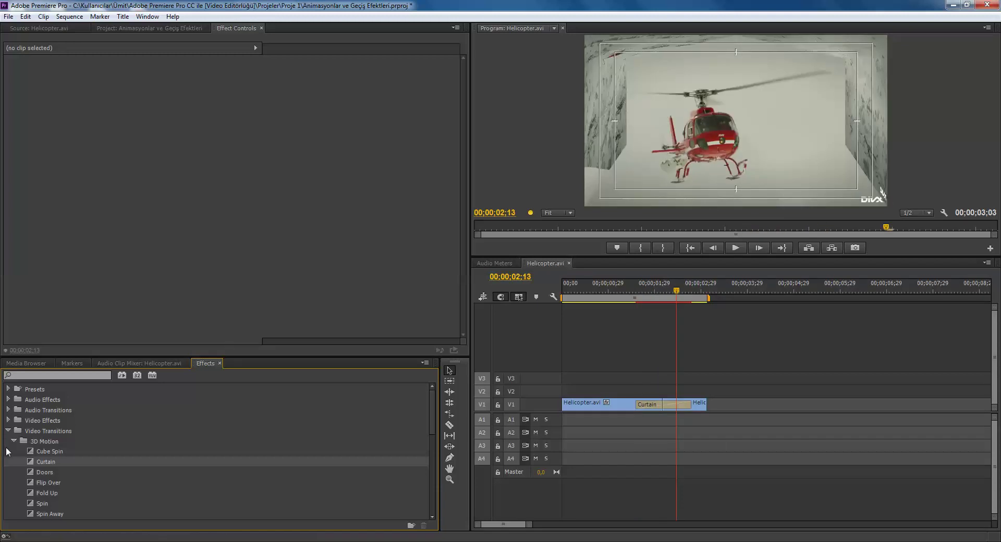
Swap Curtain for the Slide group's Center Split transition and preview it from just before the cut
{"action": "left_click", "coordinate": [14, 441]}
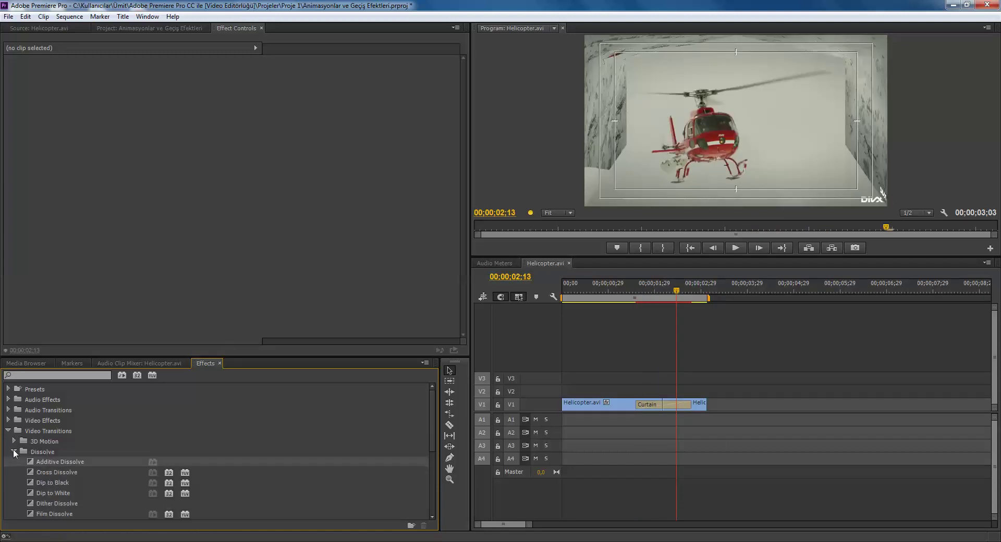
{"action": "left_click", "coordinate": [14, 452]}
{"action": "left_click", "coordinate": [13, 472]}
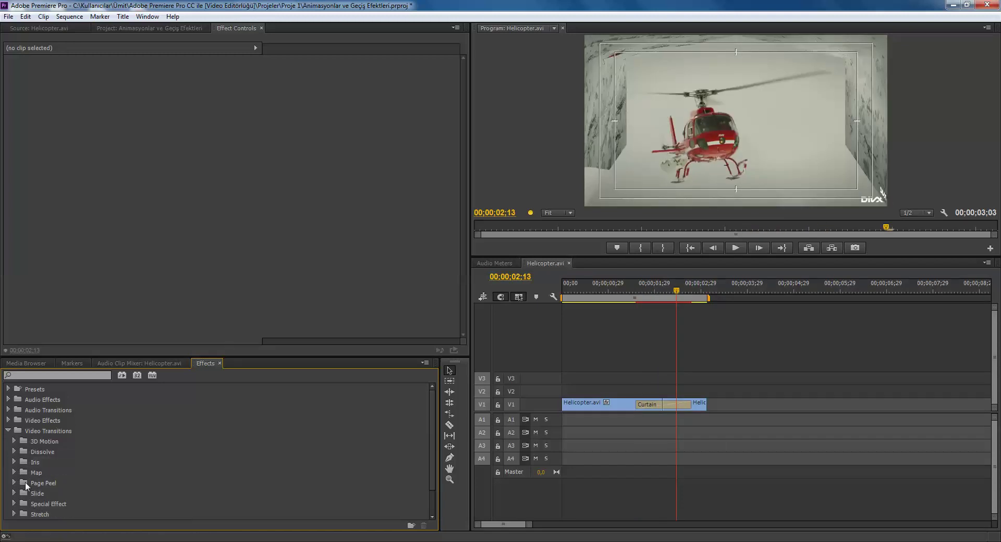
{"action": "left_click", "coordinate": [21, 493]}
{"action": "scroll", "coordinate": [72, 496], "scroll_direction": "down", "scroll_amount": 4}
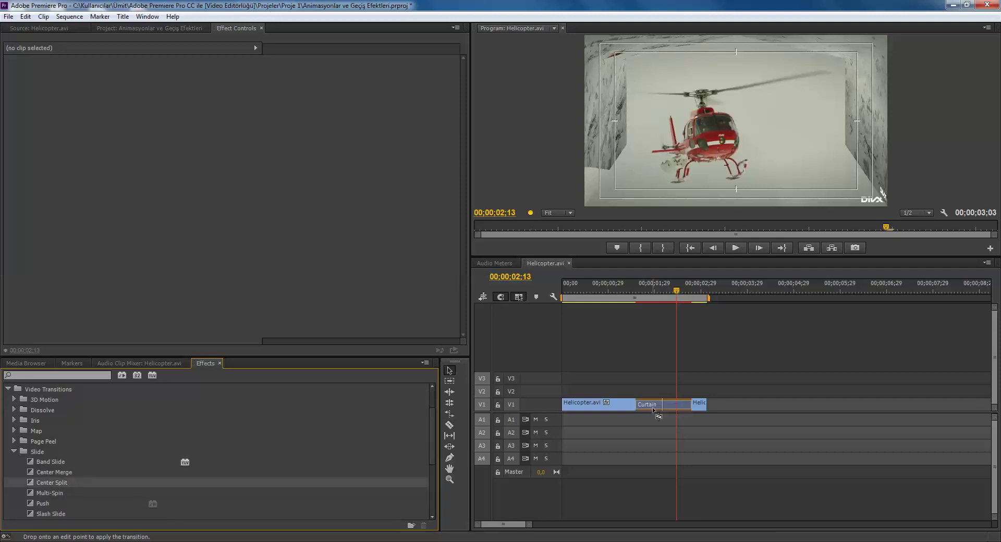
{"action": "left_click_drag", "start_coordinate": [572, 434], "coordinate": [652, 408]}
{"action": "left_click_drag", "start_coordinate": [646, 299], "coordinate": [630, 302]}
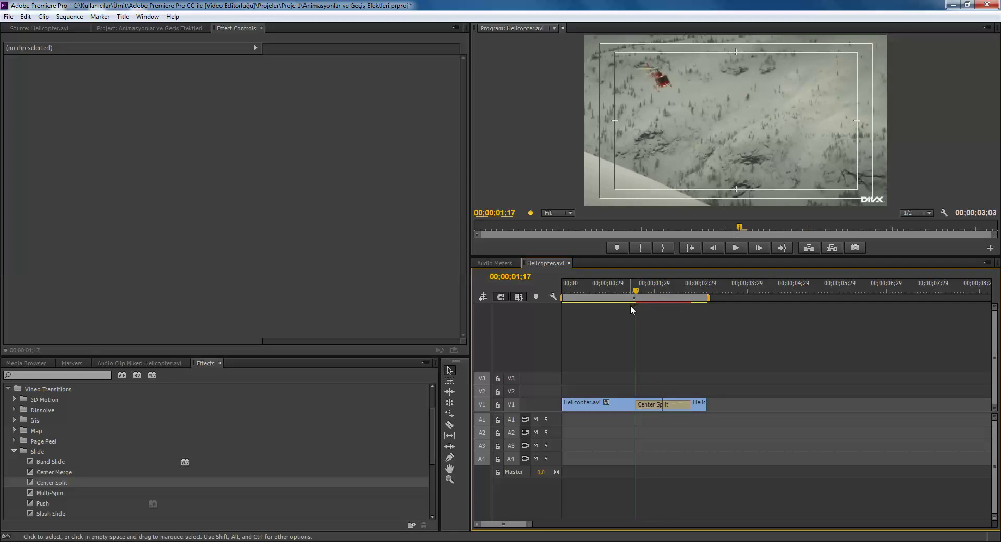
{"action": "key", "text": "space"}
{"action": "scroll", "coordinate": [76, 503], "scroll_direction": "down", "scroll_amount": 2}
{"action": "scroll", "coordinate": [84, 489], "scroll_direction": "down", "scroll_amount": 2}
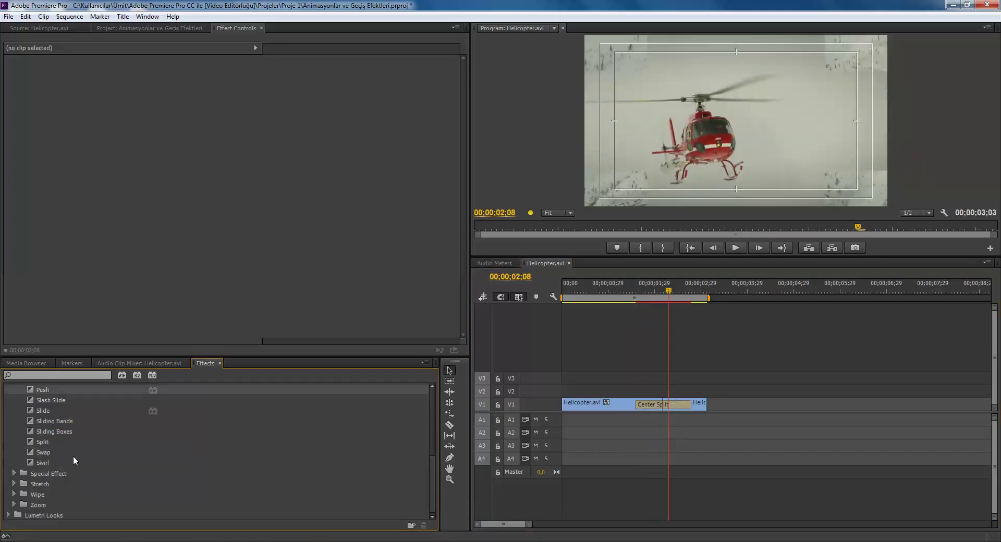